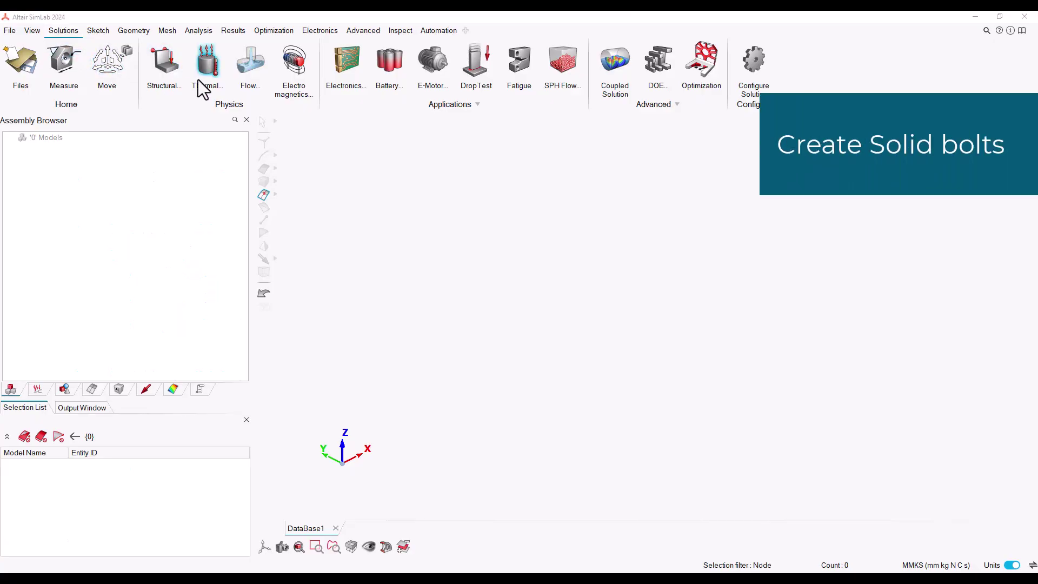
- Switch to the Advanced menu's Bolt Modeling tool set
left_click(354, 33)
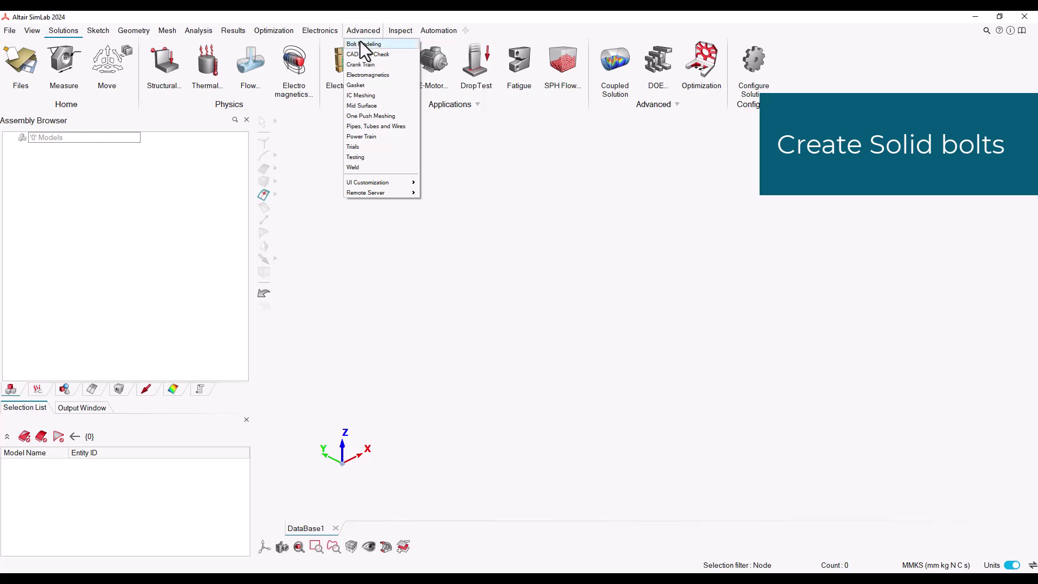
left_click(361, 43)
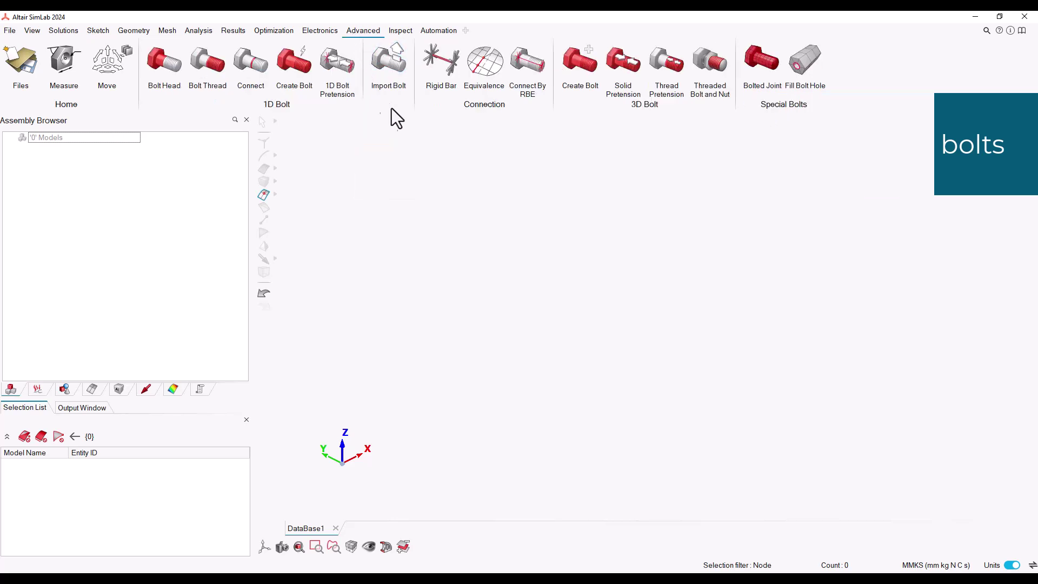
- Start a solid bolt, preview Pattern1 through Pattern4, and settle on stepped Pattern1
left_click(572, 71)
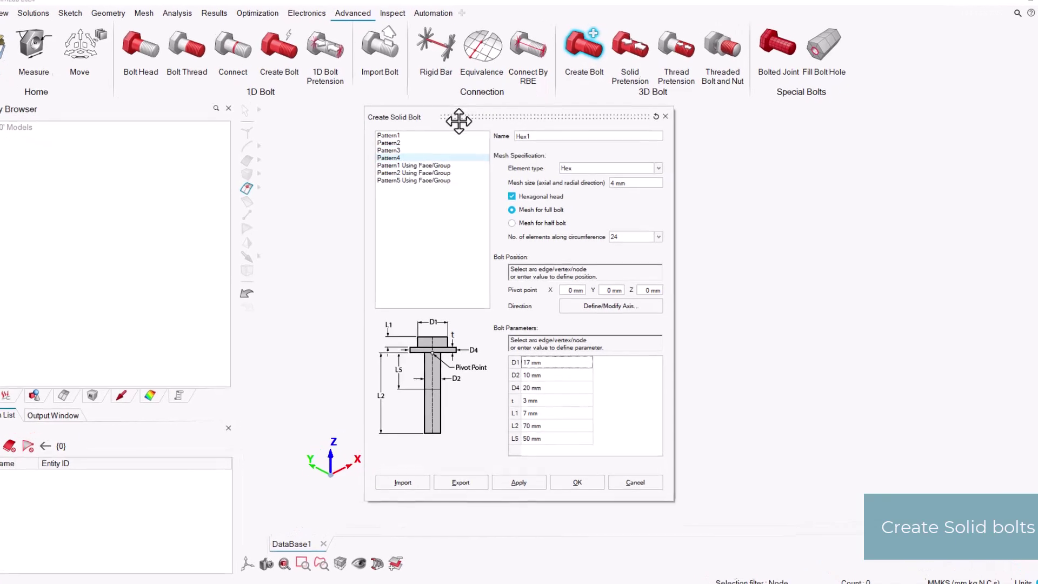
left_click(446, 143)
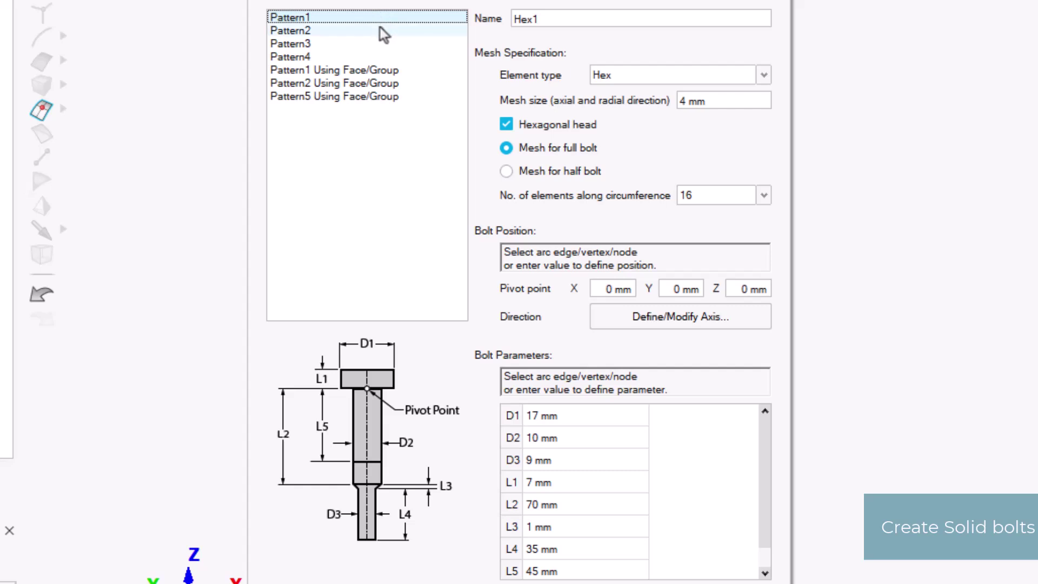
left_click(380, 29)
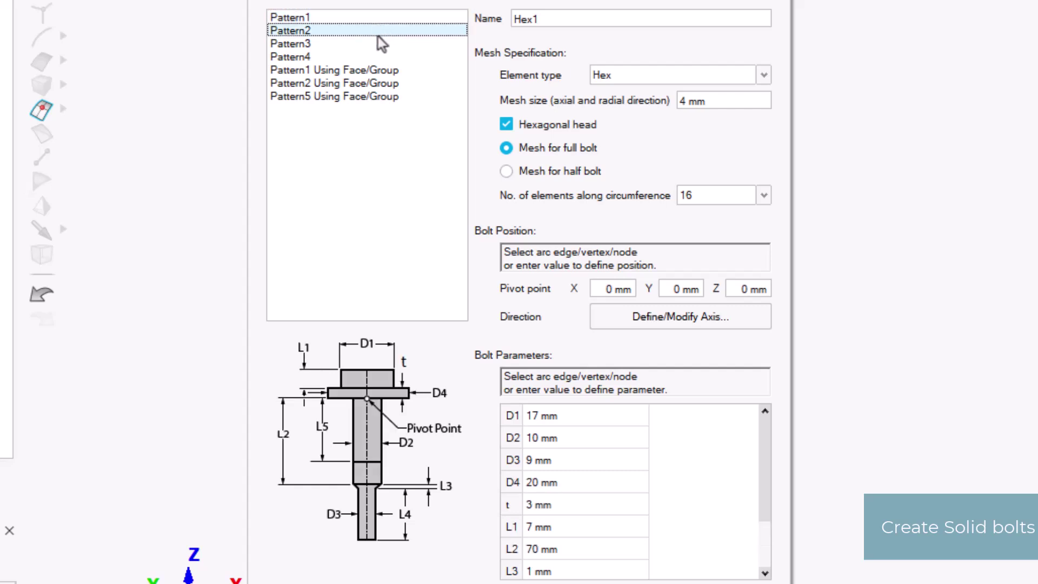
left_click(376, 43)
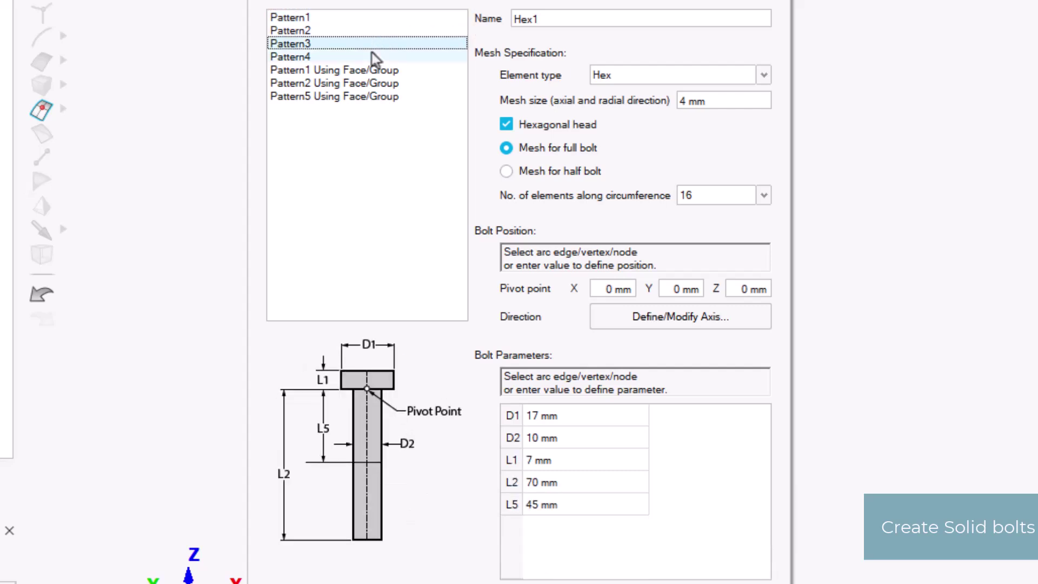
left_click(375, 57)
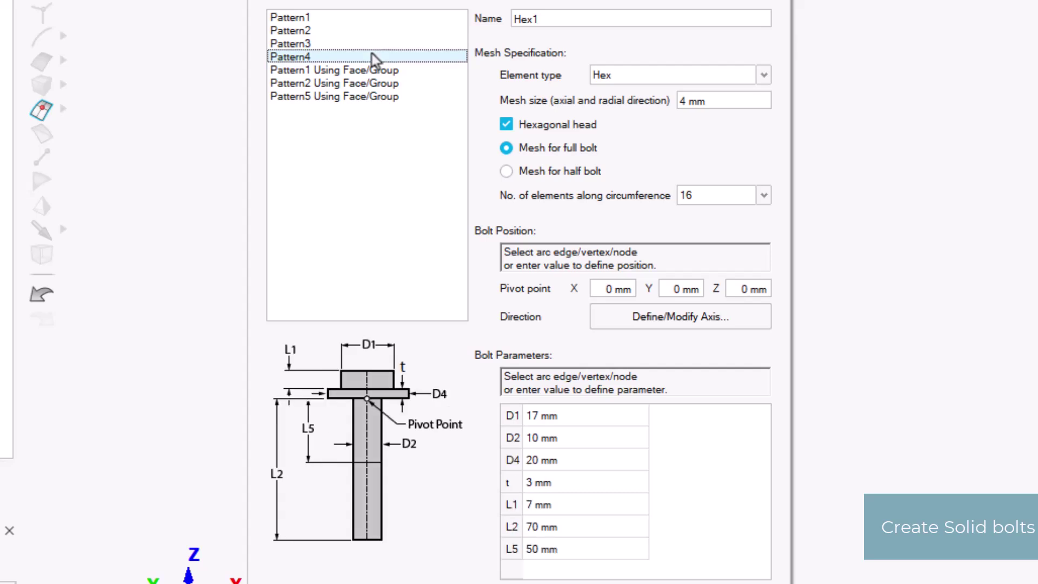
left_click(393, 18)
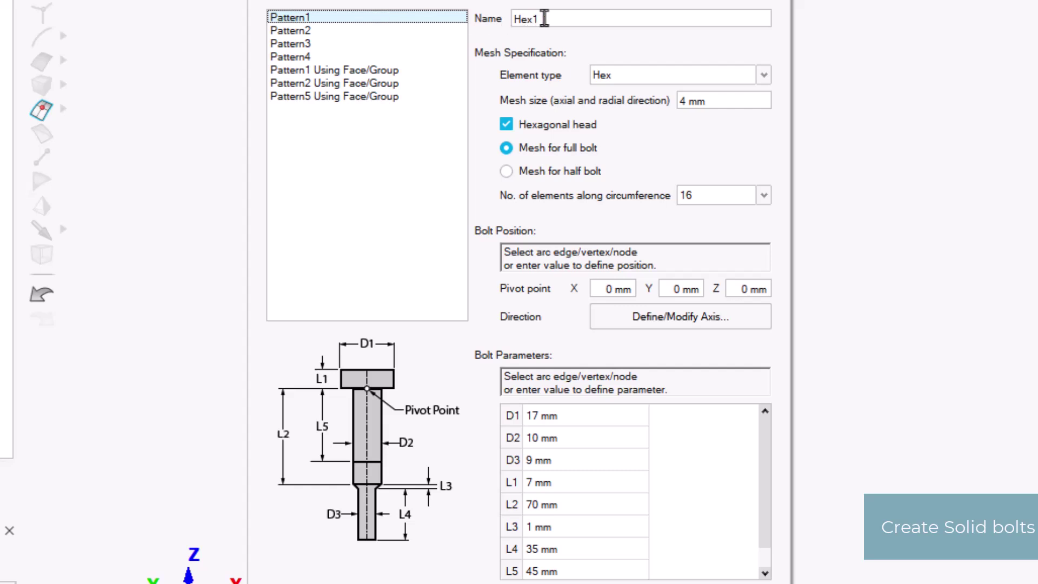
- Name the bolt Bolt_1 and keep Hex as its element type after trying Tet
double_click(544, 18)
type("Bolt_1")
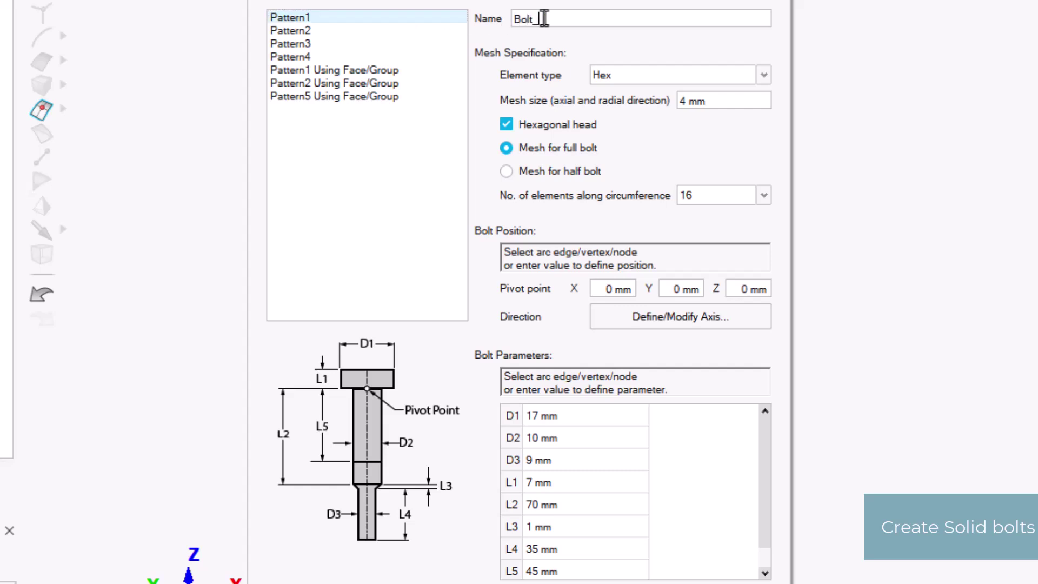
left_click(641, 76)
left_click(641, 105)
left_click(640, 80)
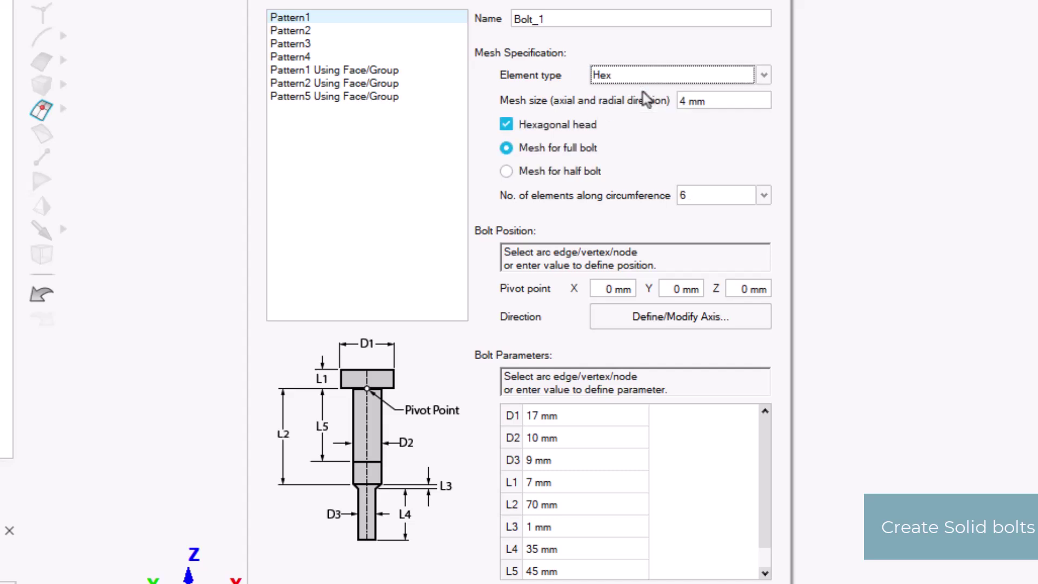
left_click(688, 104)
type("2")
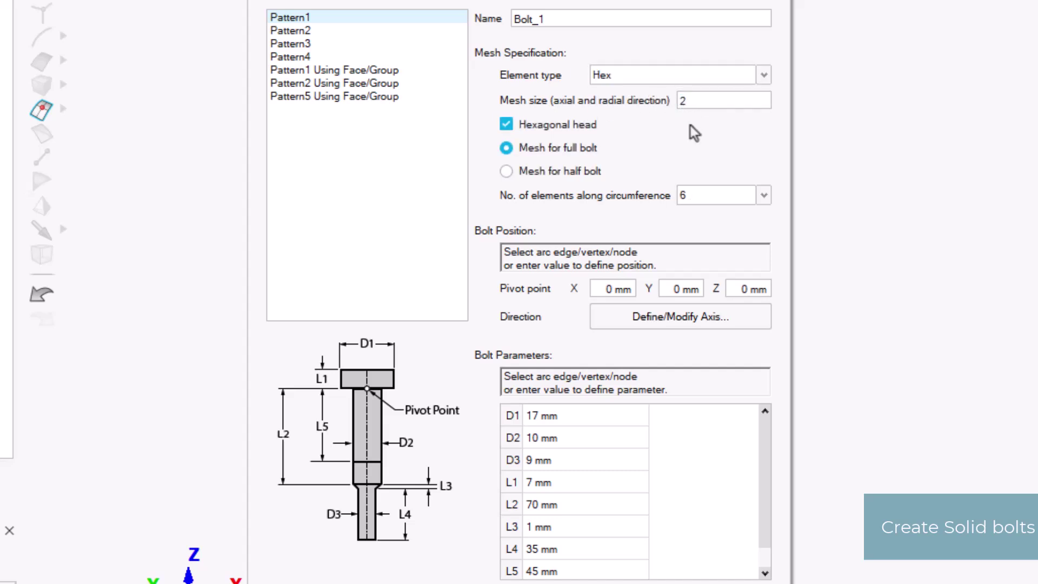
- Use 24 circumferential elements, orient the bolt along the Z axis, and create it
left_click(703, 197)
left_click(703, 292)
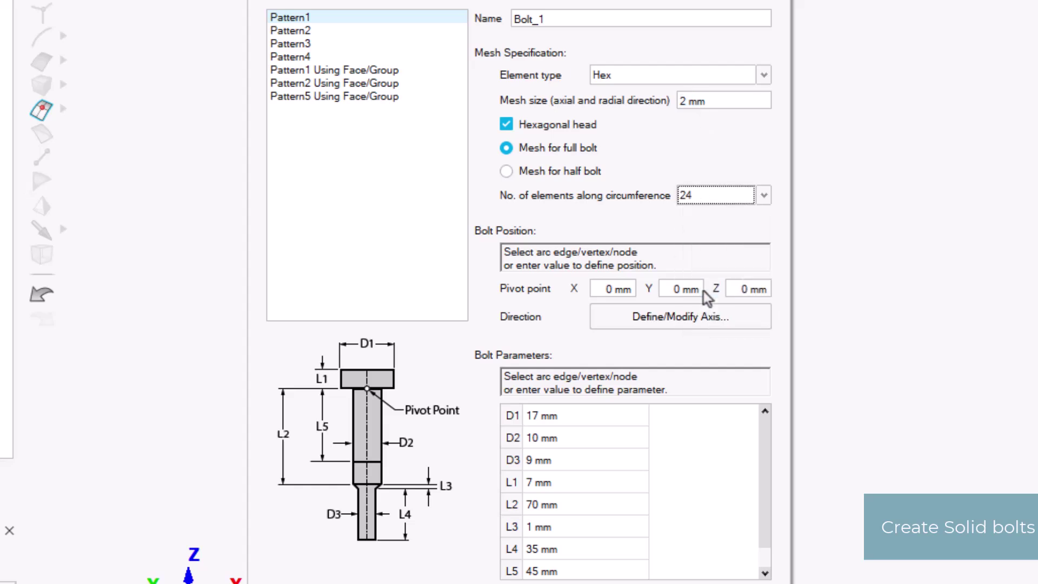
left_click(725, 317)
left_click(431, 226)
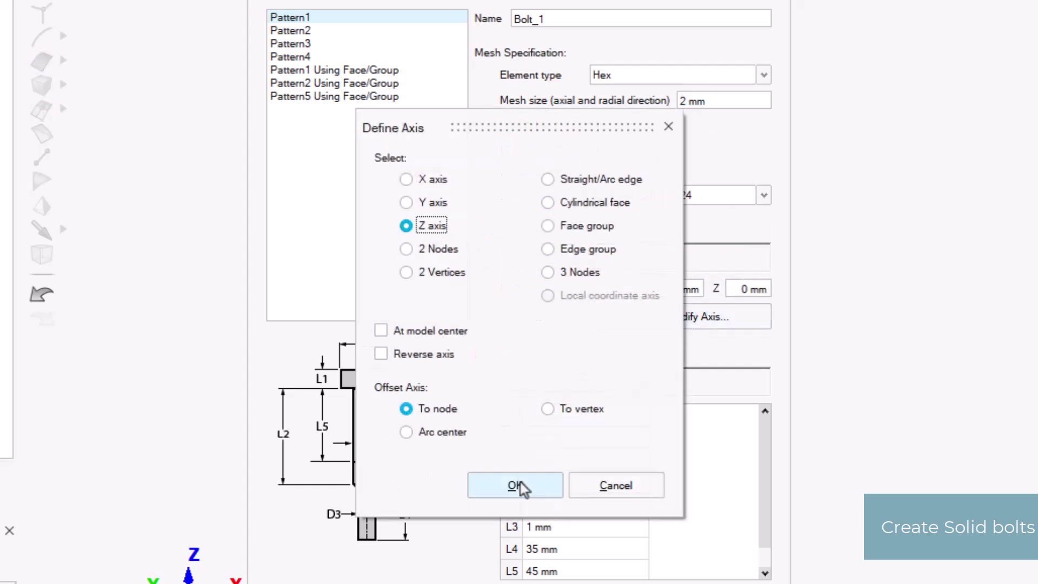
left_click(517, 486)
left_click(769, 467)
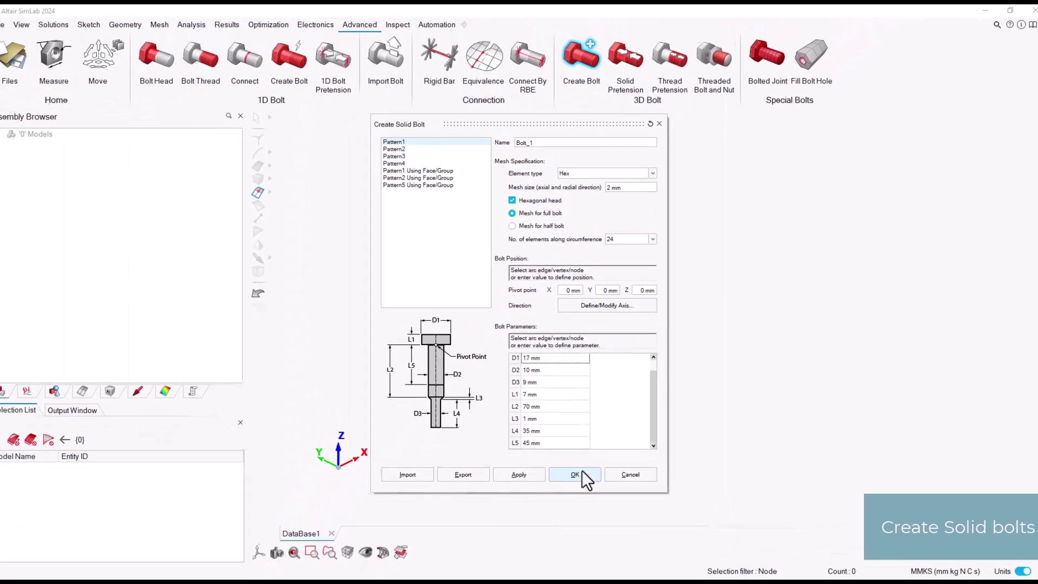
left_click(581, 468)
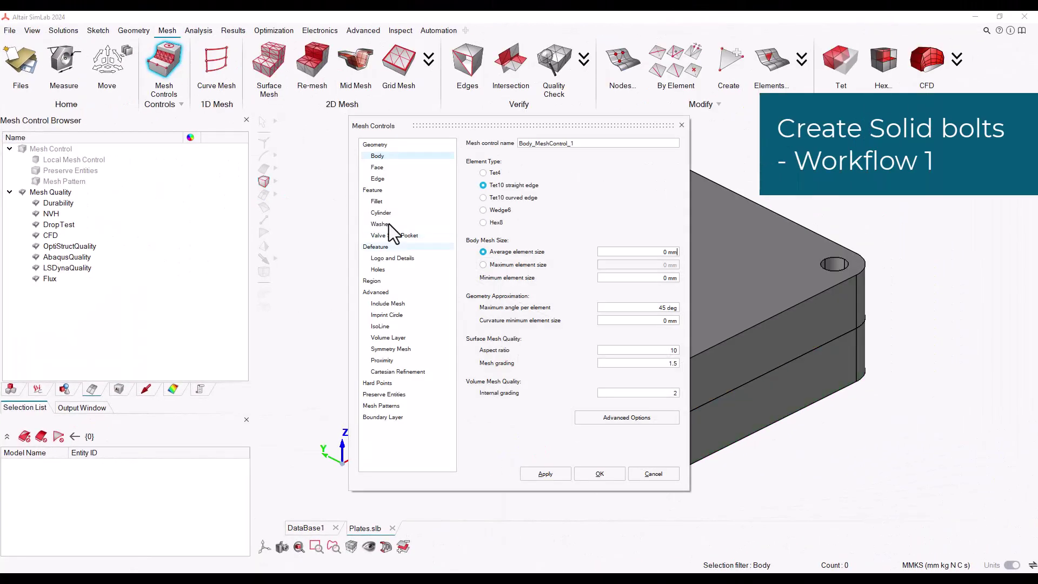
- Create a washer mesh control on the bolt hole edges with outer-to-inner radius ratio 1.5
left_click(389, 224)
left_click_drag(459, 125, 197, 144)
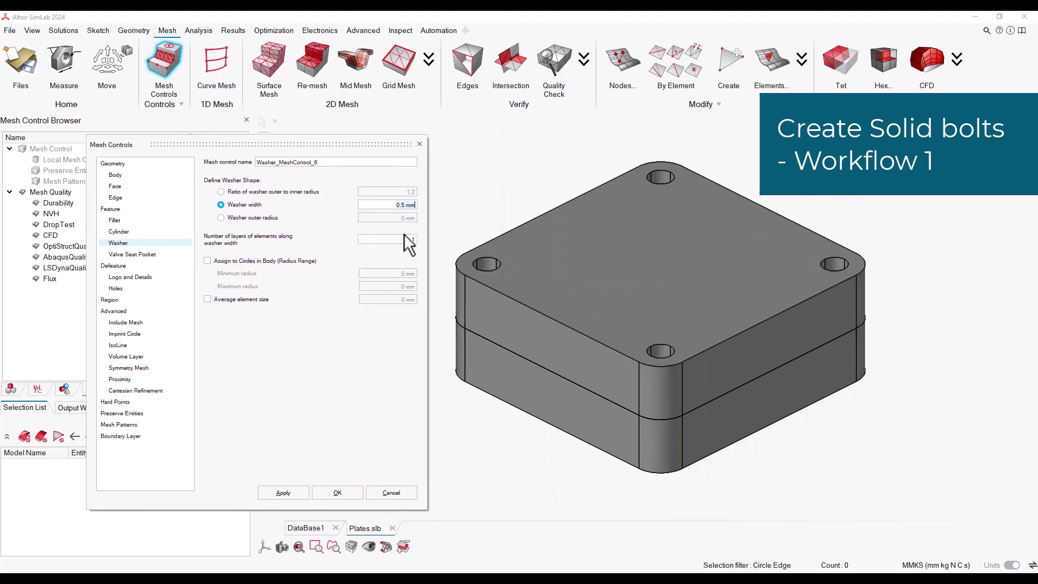
left_click(488, 259)
left_click(661, 171)
left_click(842, 273)
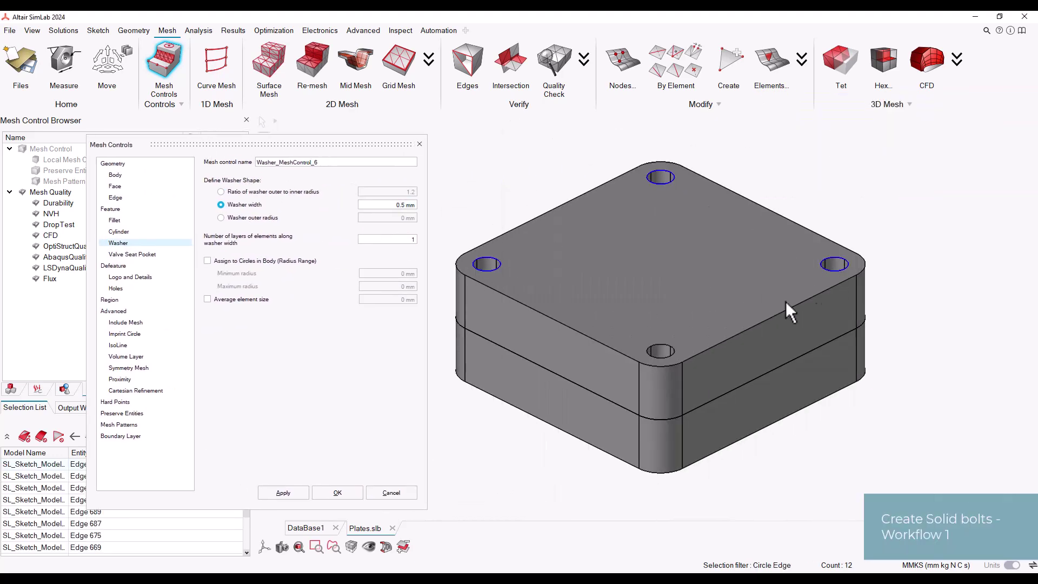
left_click(317, 194)
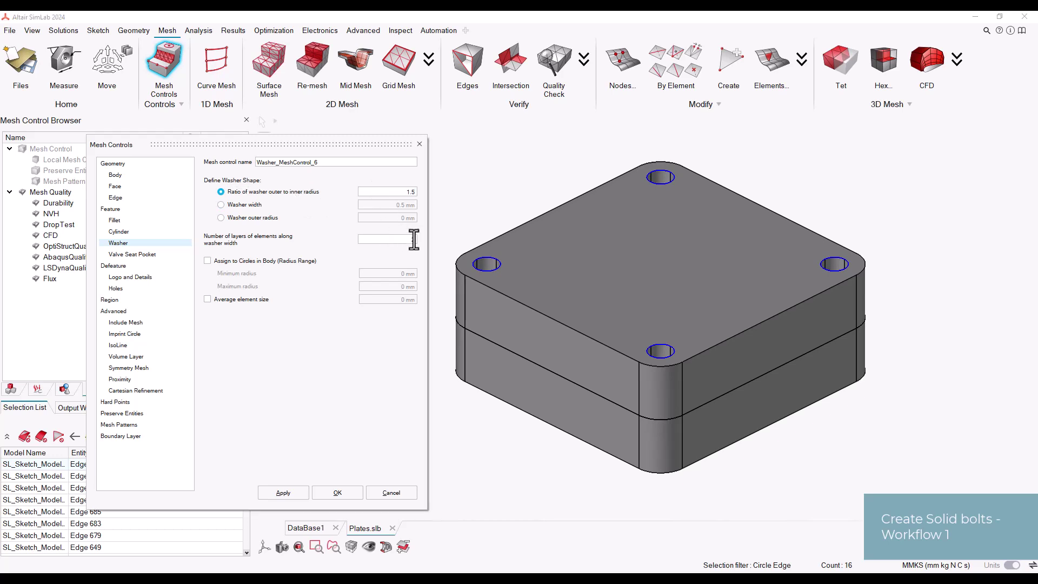
type("2")
left_click(352, 491)
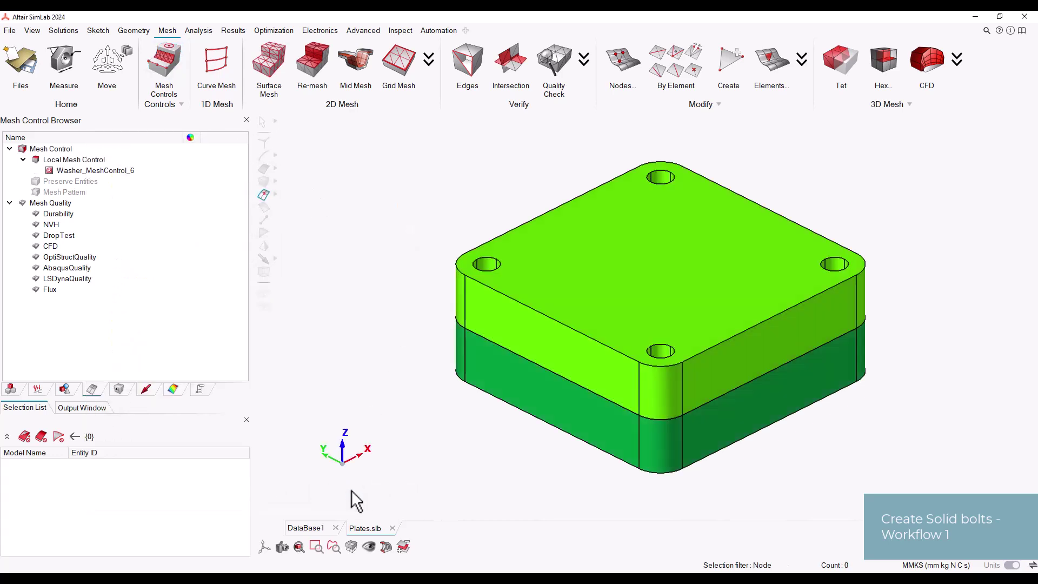
- Tet-mesh Upper_Plate and Lower_Plate with 2 mm TET4 elements
left_click(852, 67)
left_click(736, 259)
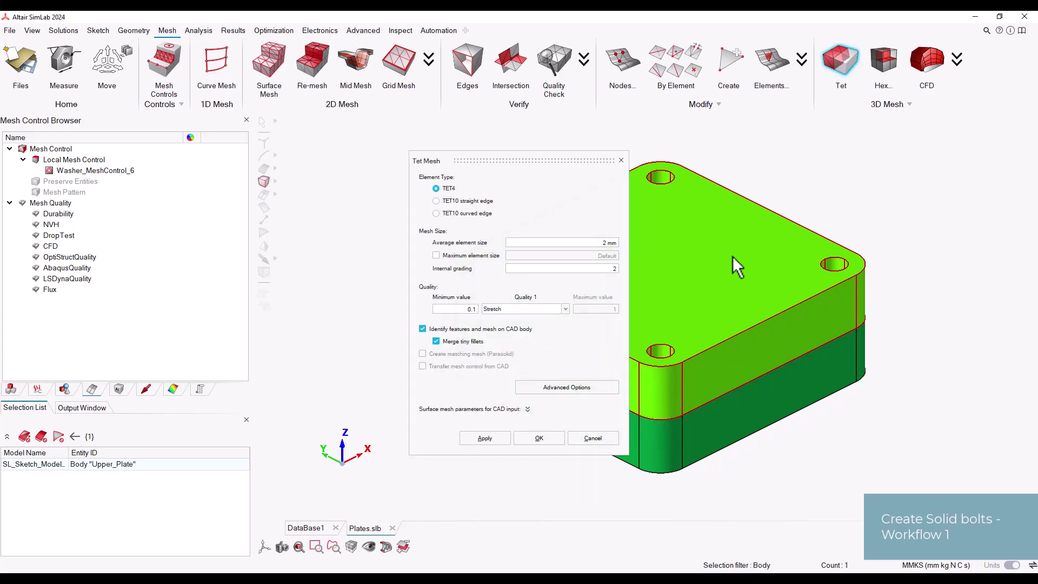
left_click(727, 442)
left_click(544, 443)
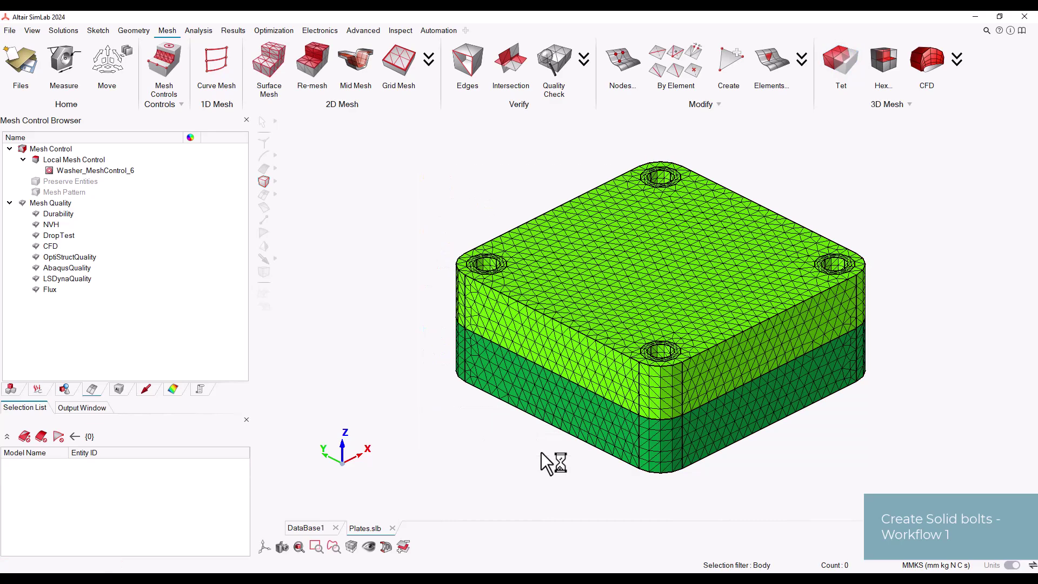
left_click(361, 33)
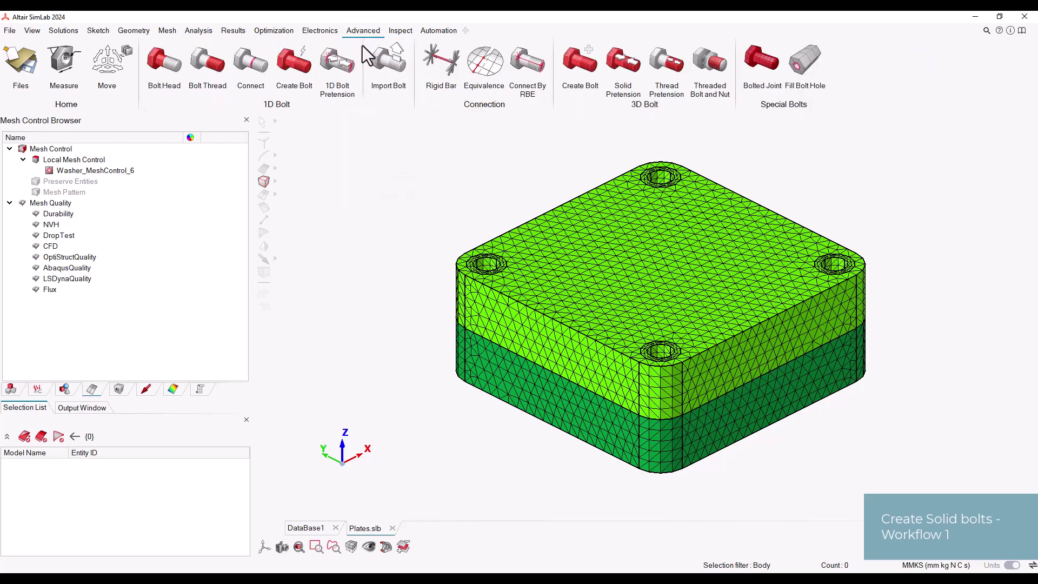
- Start a second solid bolt and move its settings aside to uncover the top-left hole
left_click(576, 69)
mouse_move(514, 123)
left_mouse_down()
mouse_move(252, 122)
mouse_move(843, 128)
left_mouse_up()
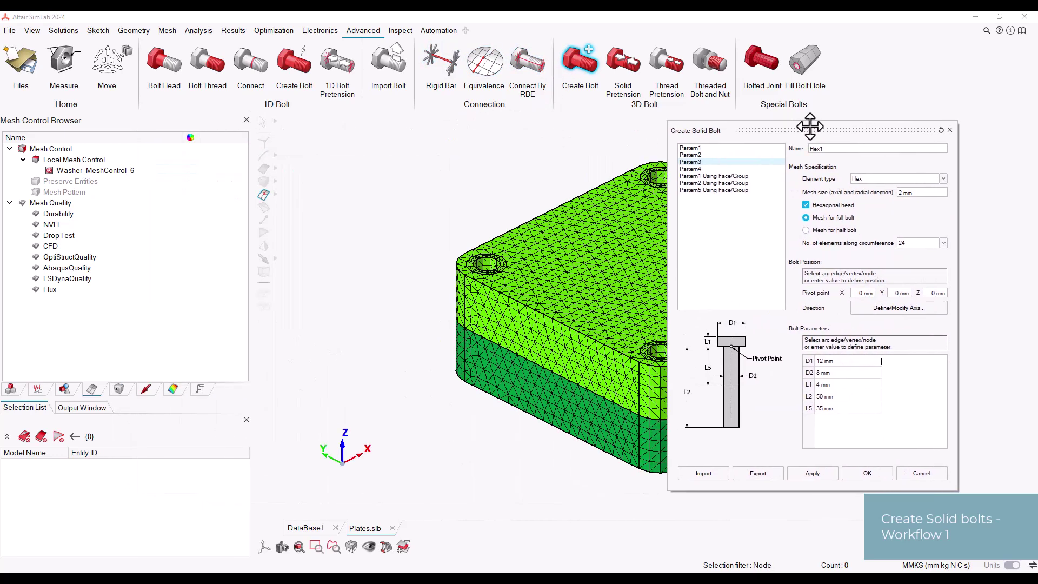
scroll(487, 240, "up", 2)
scroll(423, 228, "up", 2)
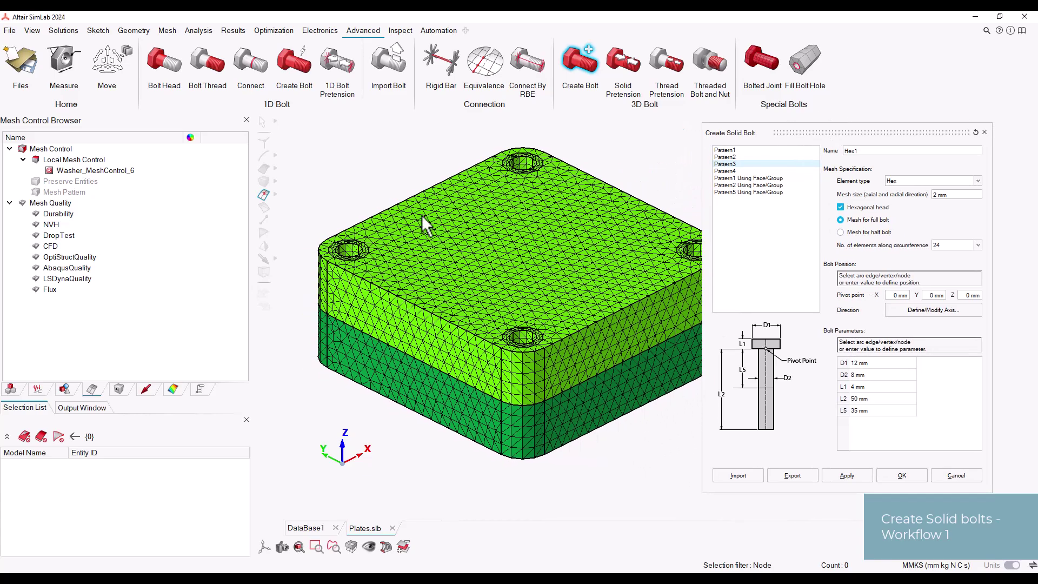
scroll(357, 251, "up", 2)
scroll(339, 268, "up", 2)
scroll(339, 270, "up", 1)
scroll(338, 270, "up", 1)
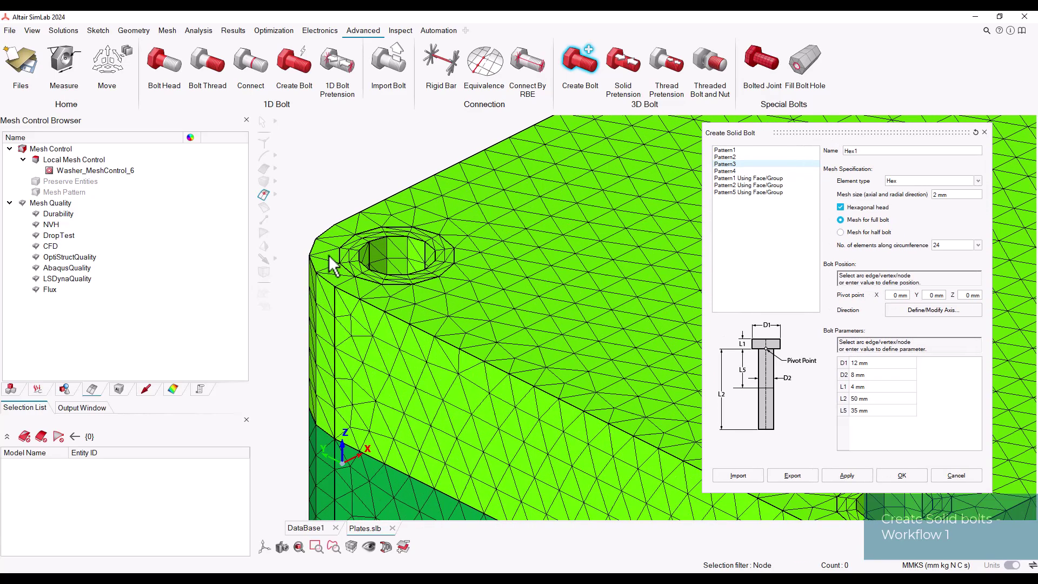
left_click_drag(812, 132, 632, 121)
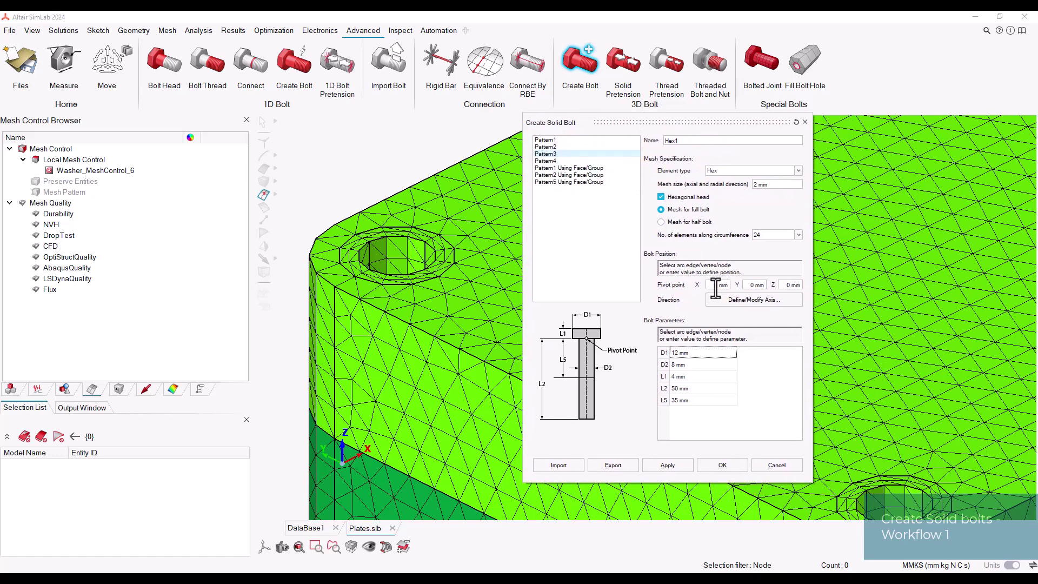
- Pivot Hex1 at the hole edge (-20, 20, 20 mm), axis reversed along the hole's cylindrical face
left_click(712, 286)
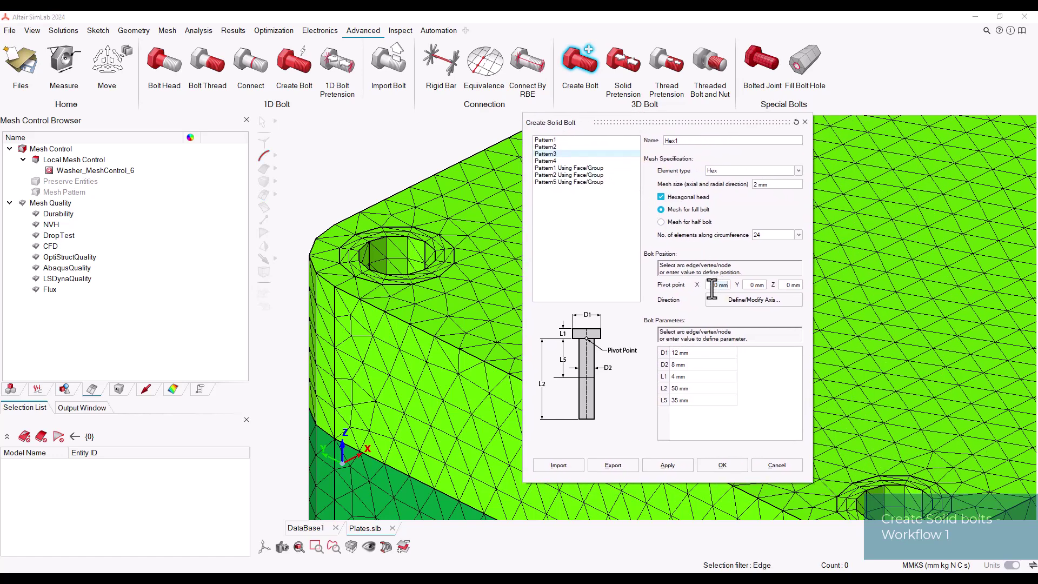
left_click(437, 253)
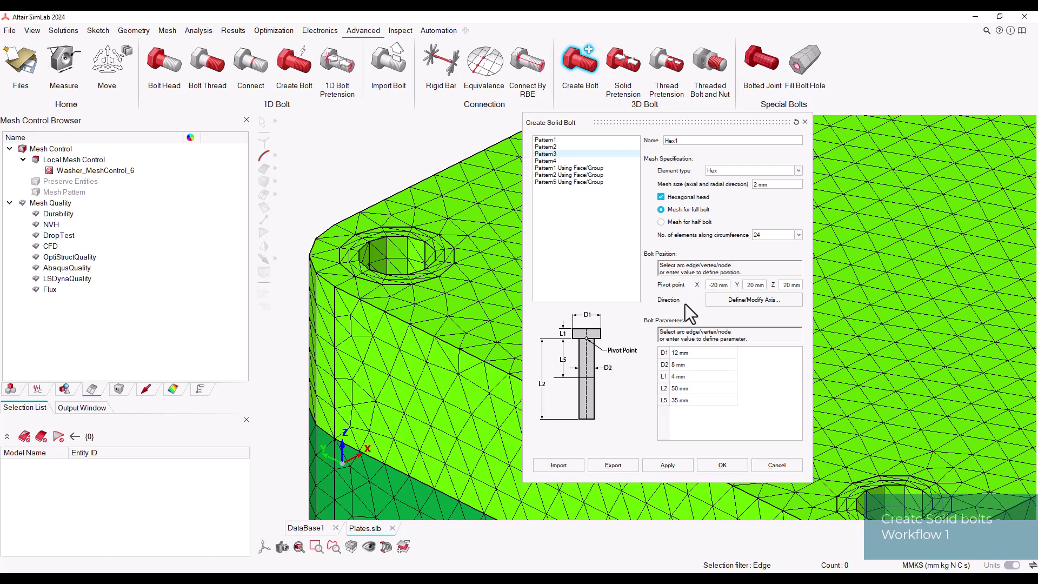
left_click(736, 301)
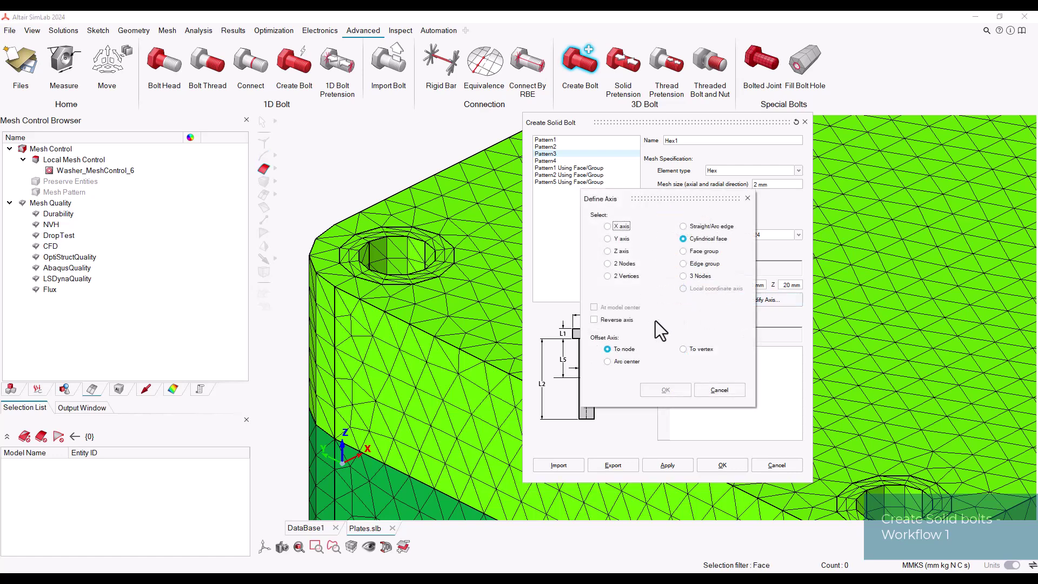
left_click(626, 323)
left_click(404, 267)
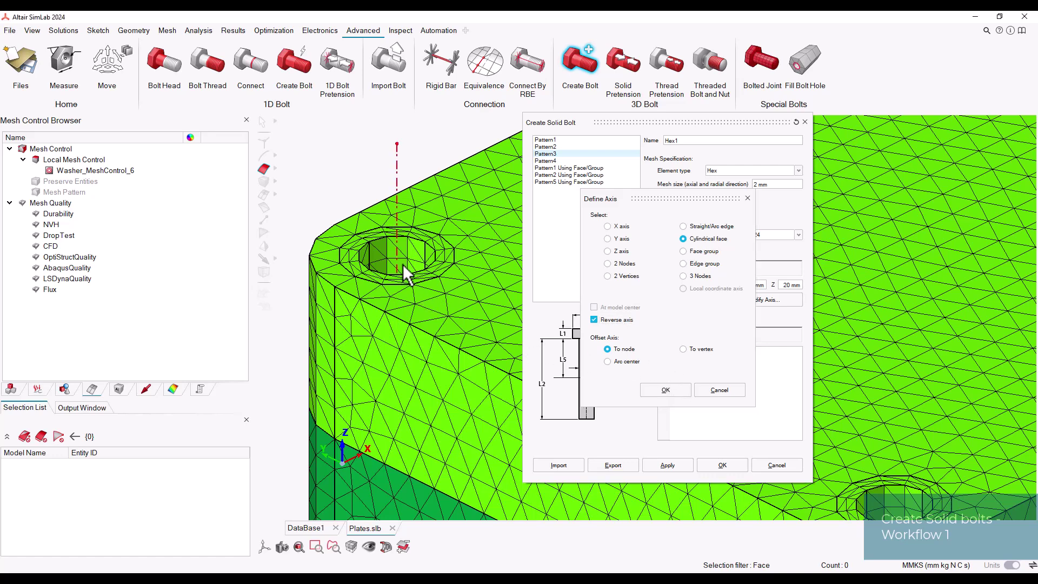
left_click(654, 393)
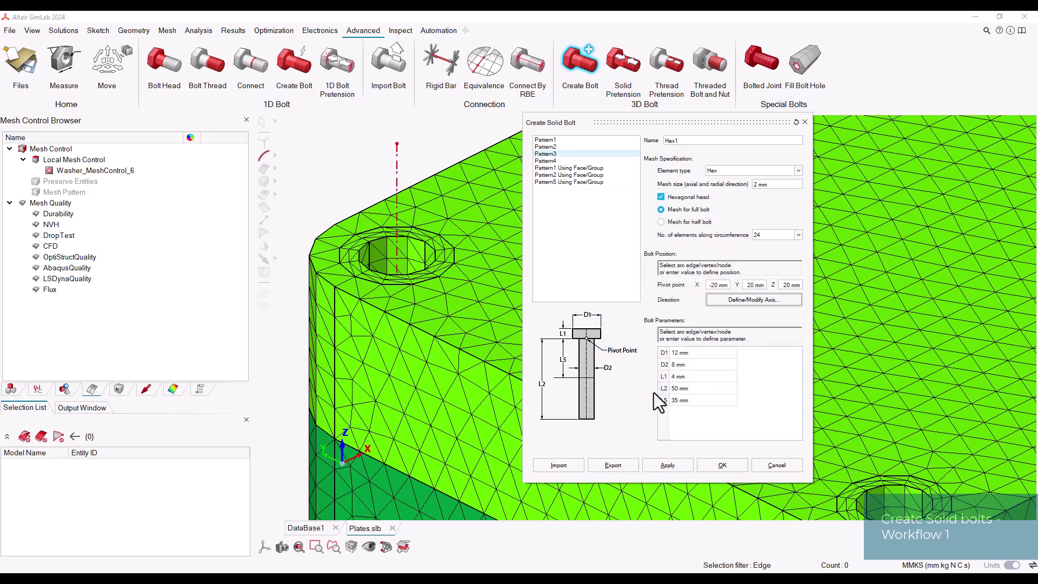
- Take D1 (6.75 mm) from the hole edge and set D2 to 4 mm
left_click(691, 354)
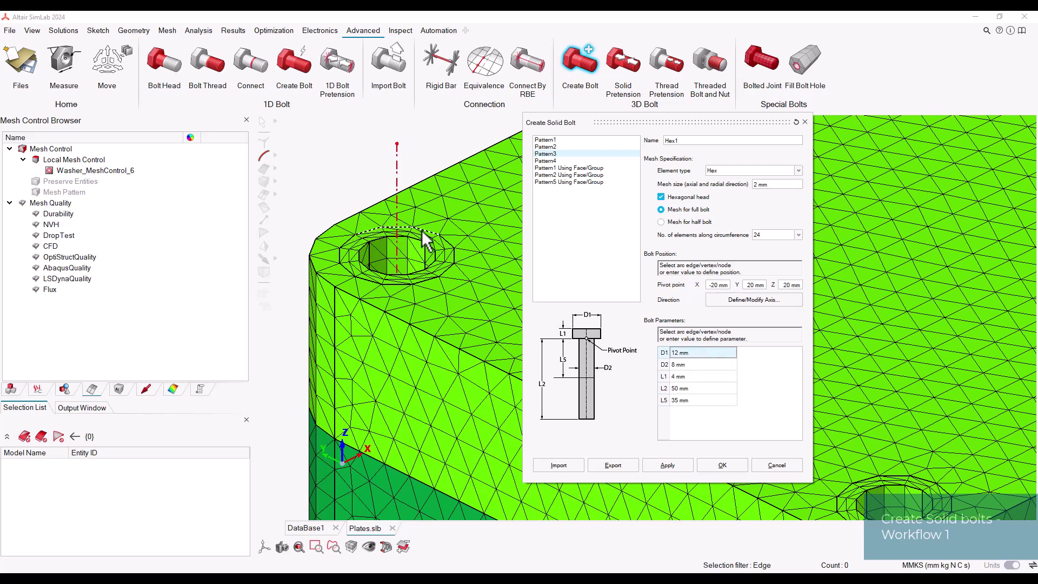
left_click(422, 239)
left_click(680, 365)
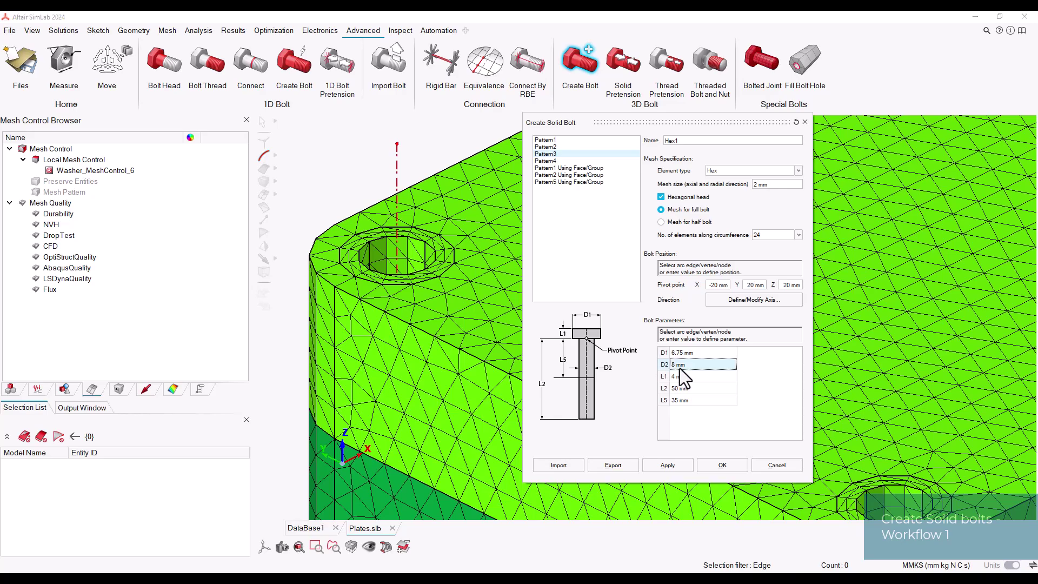
middle_click_drag(411, 213, 426, 268)
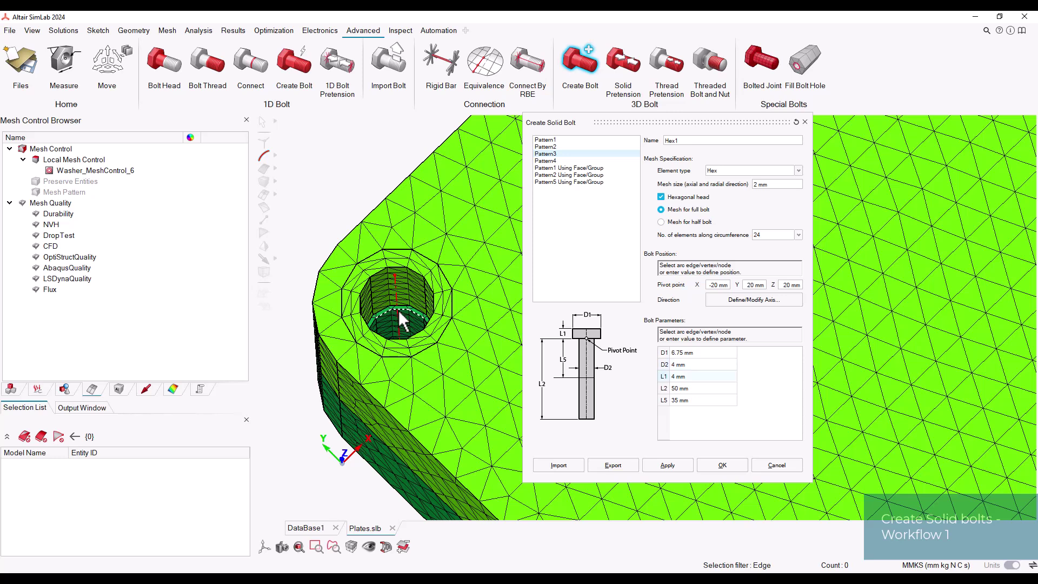
- Set head height L1 to 5 mm and bolt length L2 to 20 mm
left_click(691, 376)
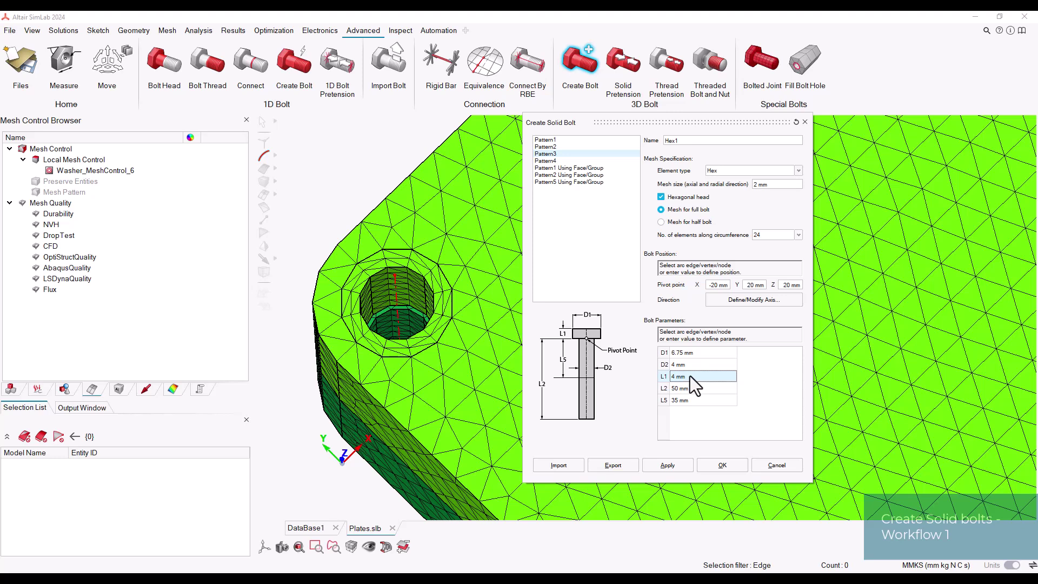
type("5")
key("Return")
left_click(695, 389)
type("20")
left_click(691, 400)
type("8")
left_click(66, 69)
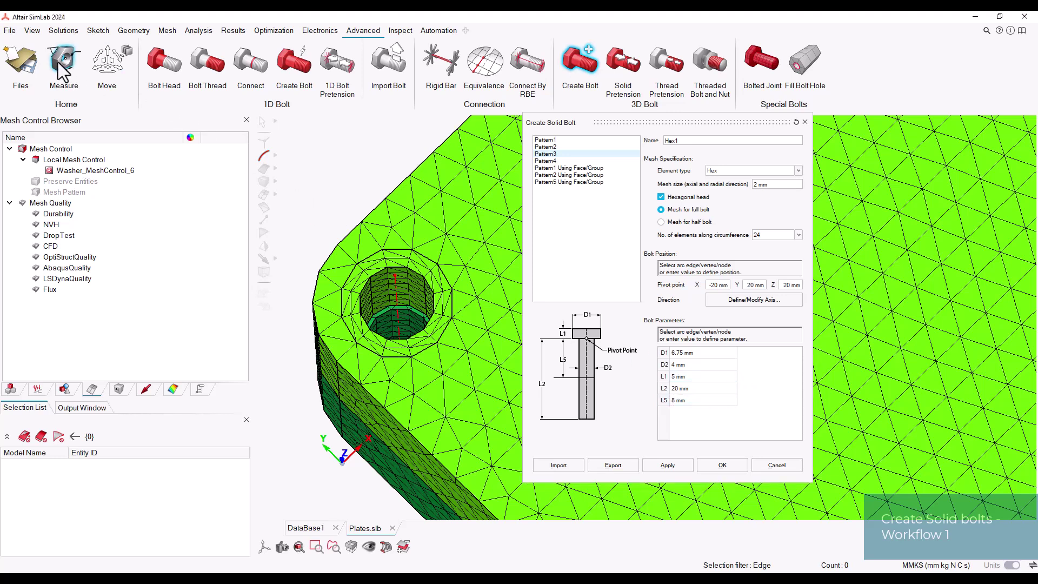
middle_click_drag(463, 336, 456, 305)
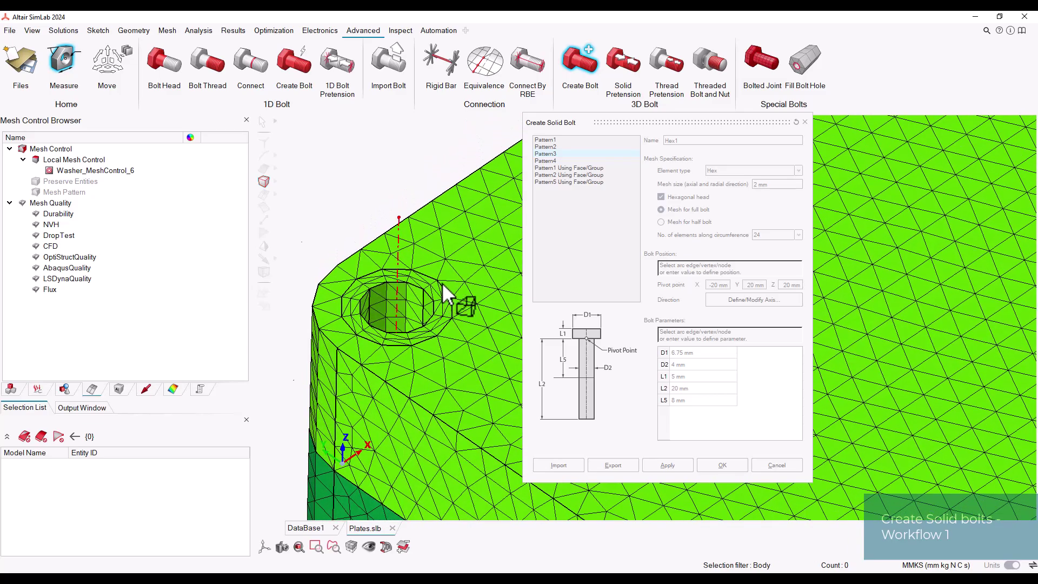
left_click(438, 361)
scroll(446, 366, "down", 5)
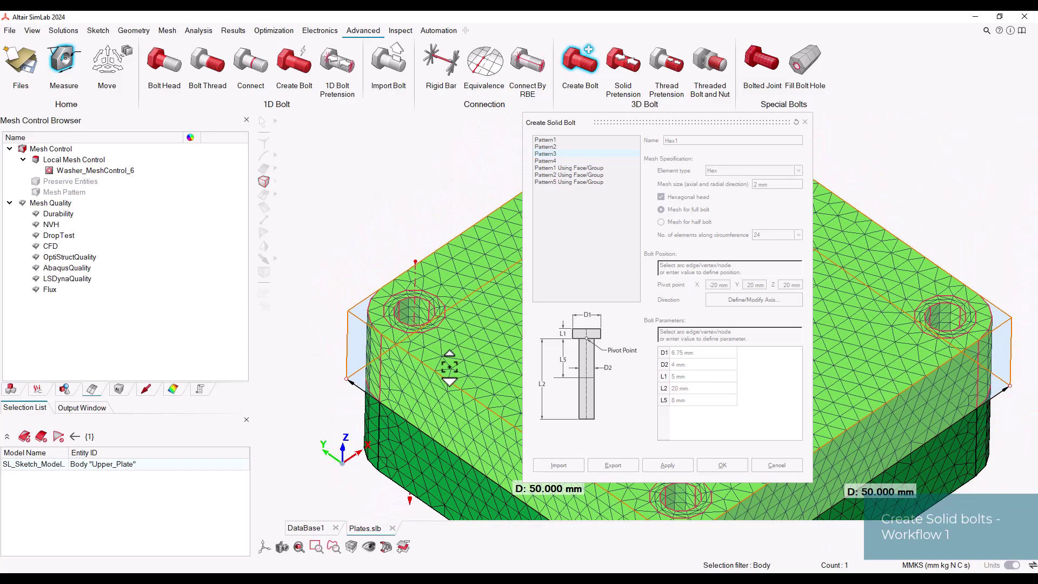
scroll(449, 367, "down", 3)
scroll(454, 373, "down", 2)
scroll(462, 386, "down", 2)
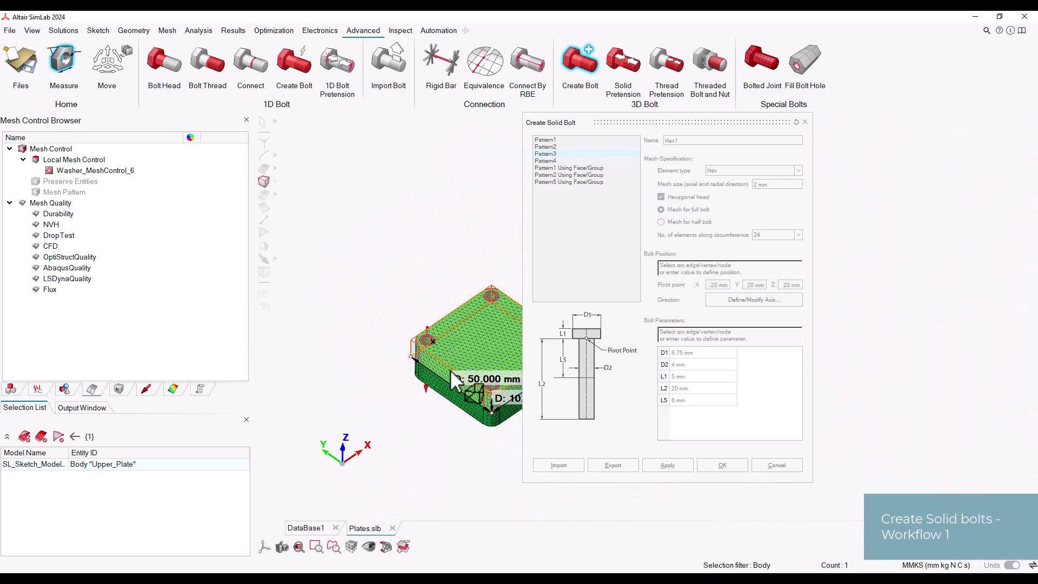
scroll(455, 383, "up", 2)
scroll(406, 373, "up", 2)
scroll(374, 366, "up", 2)
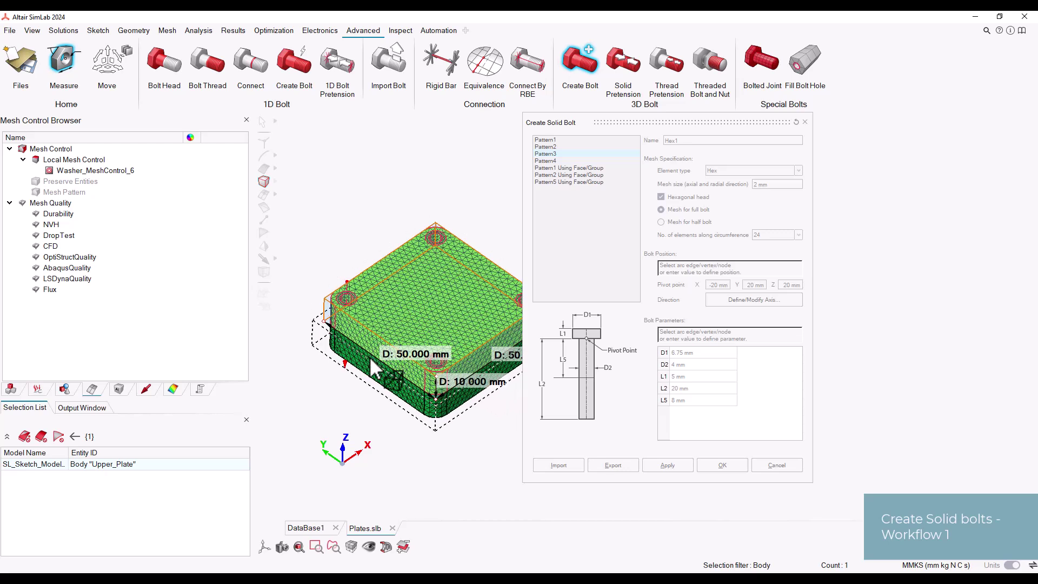
left_click(372, 366)
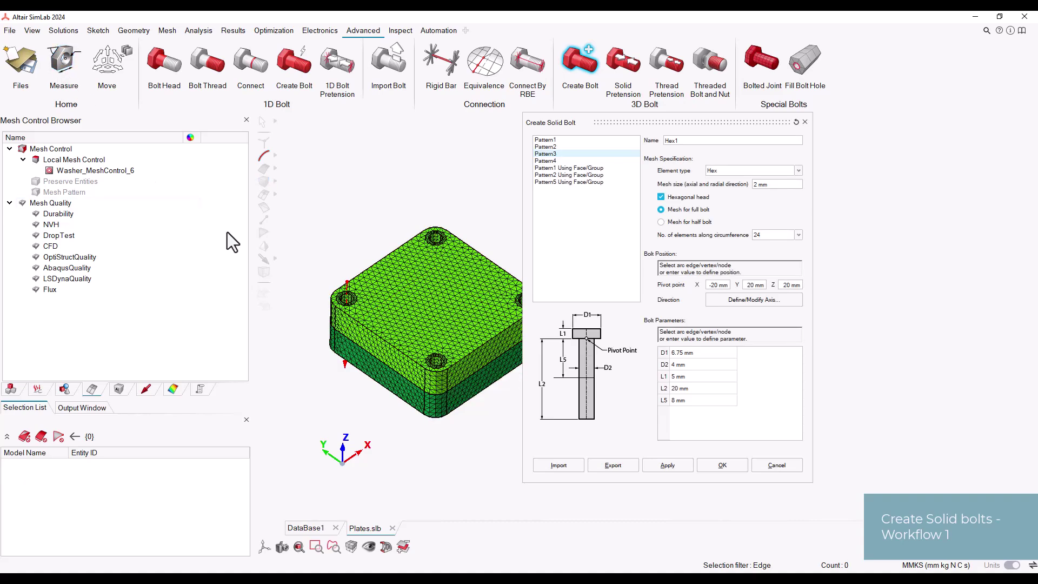
scroll(333, 296, "up", 1)
scroll(341, 299, "up", 1)
scroll(345, 301, "up", 1)
scroll(345, 302, "up", 1)
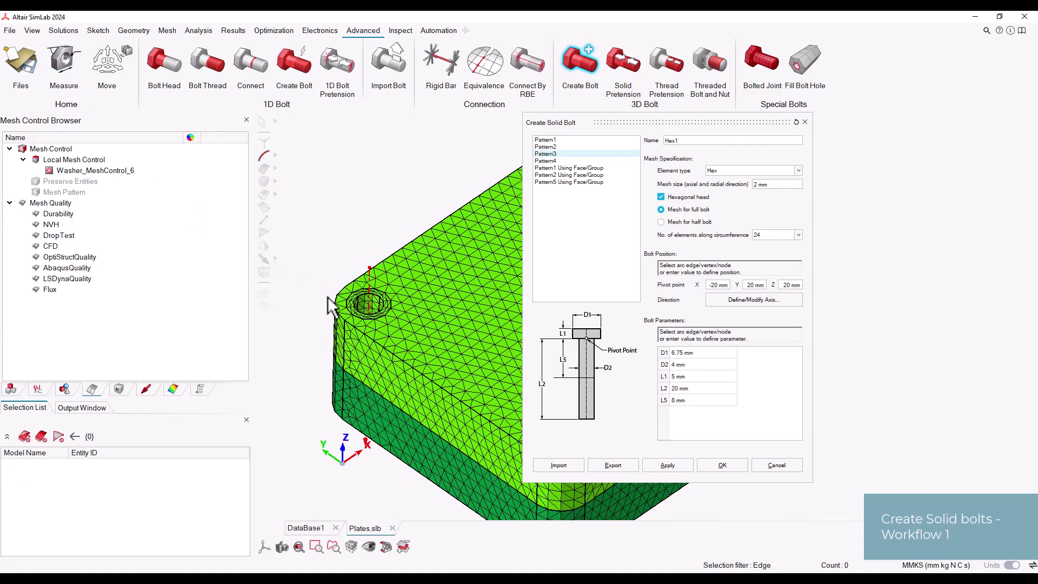
scroll(339, 299, "up", 1)
scroll(341, 300, "up", 2)
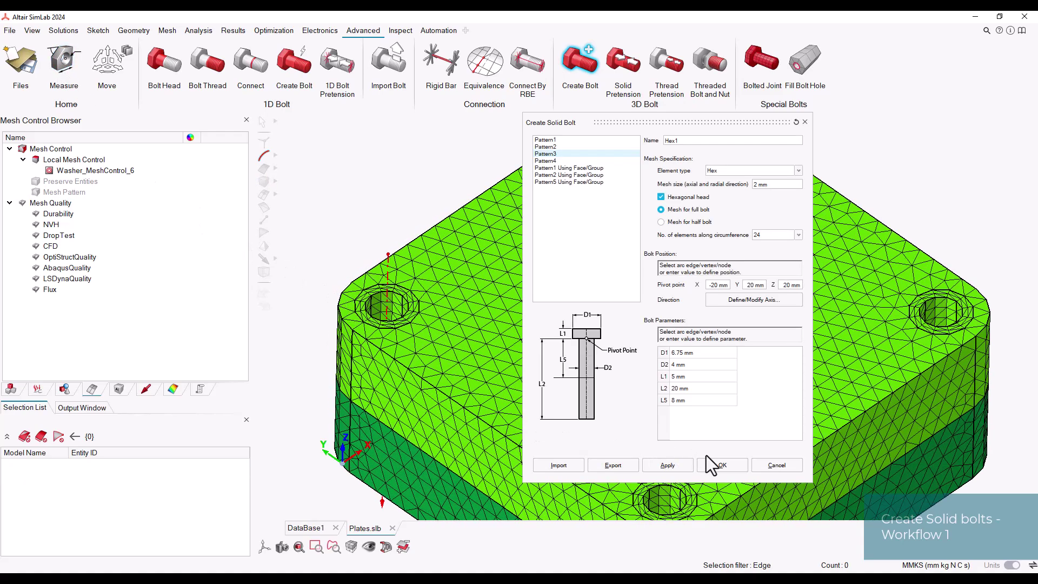
- Create the Pattern3 hex-meshed bolt Hex1 in the top-left hole and orbit to view it
left_click(689, 466)
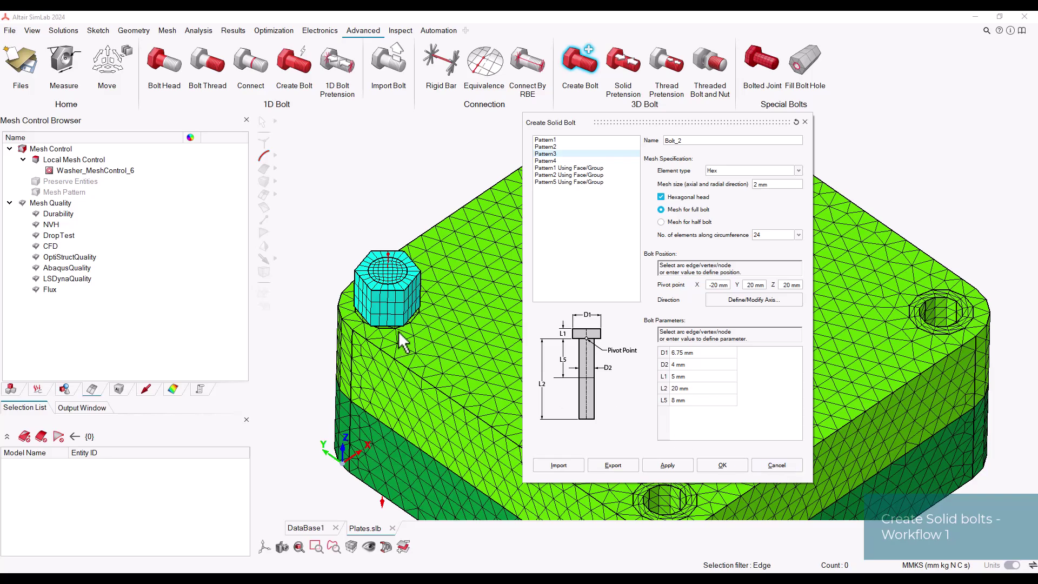
mouse_move(406, 341)
middle_mouse_down()
mouse_move(428, 315)
mouse_move(410, 359)
middle_mouse_up()
- Section the model and slide the cut plane to confirm Hex1's shank passes through both plates
left_click(382, 544)
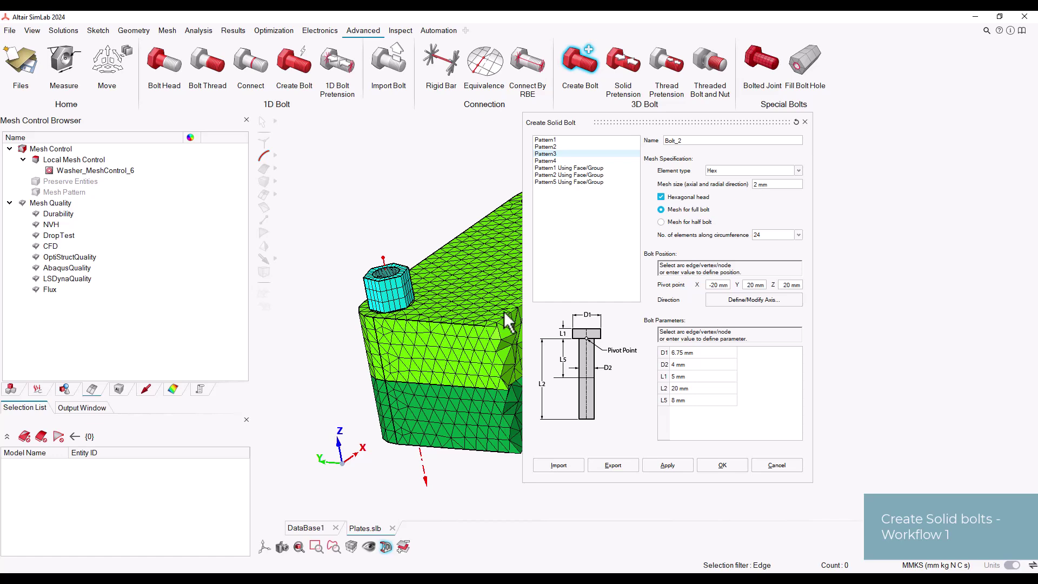
left_click_drag(670, 123, 208, 130)
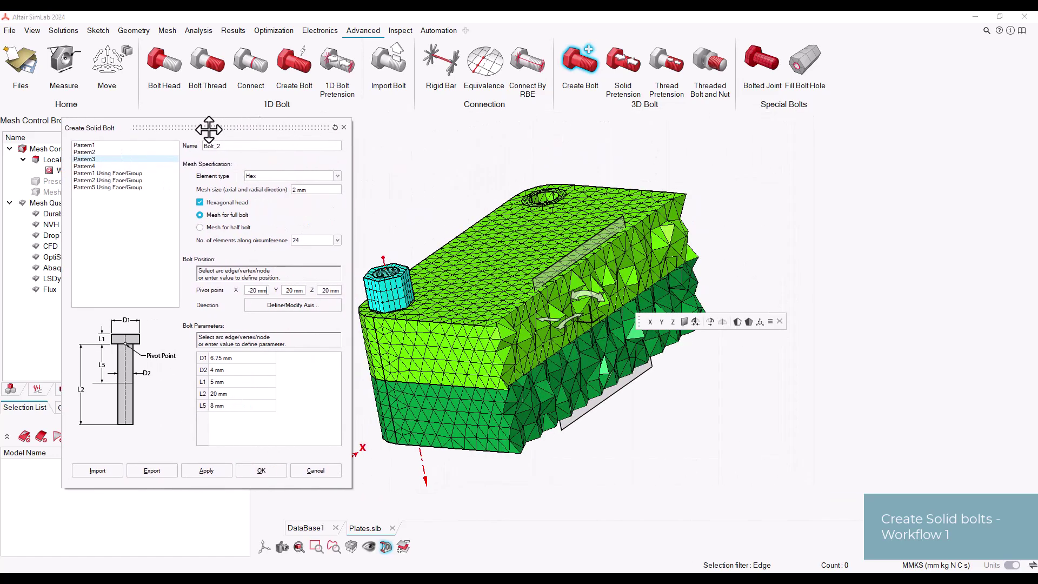
left_click_drag(555, 320, 387, 297)
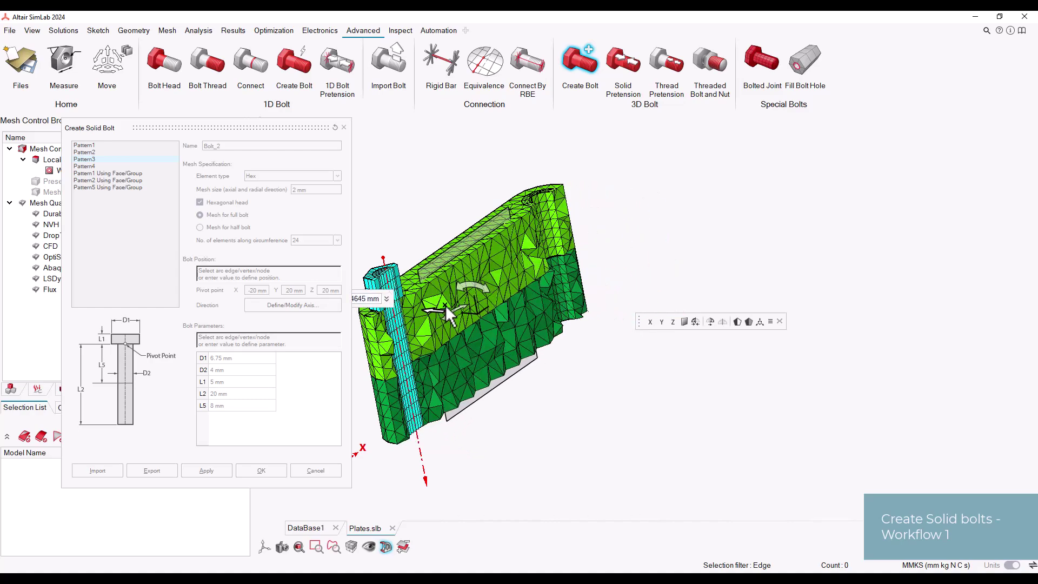
mouse_move(387, 298)
middle_mouse_down()
mouse_move(601, 354)
mouse_move(428, 345)
mouse_move(454, 341)
middle_mouse_up()
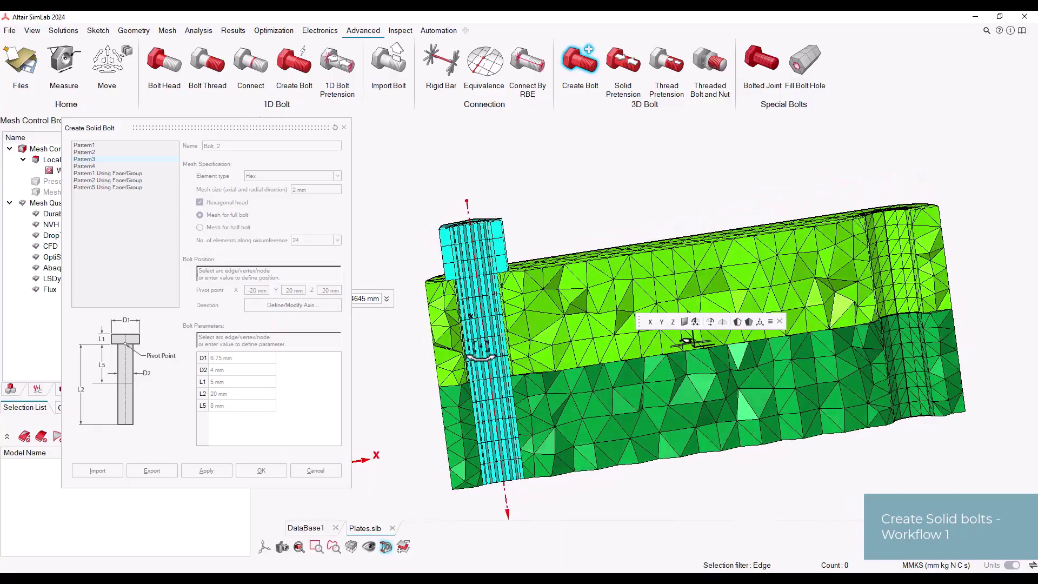
middle_click_drag(454, 342, 520, 355)
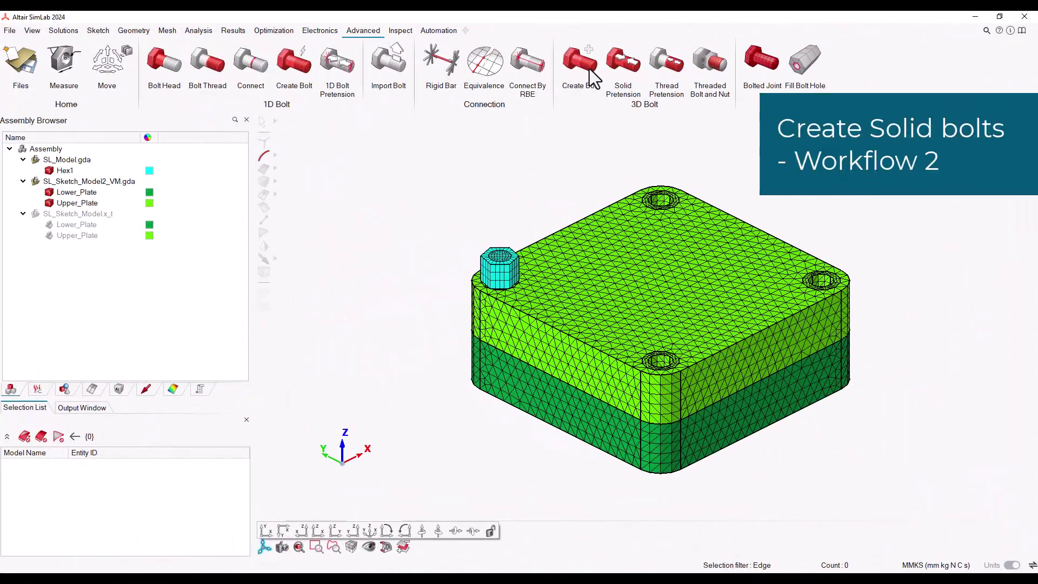
- Start a new solid bolt built from hole faces (Pattern1 Using Face/Group), with no hexagonal head
left_click(586, 72)
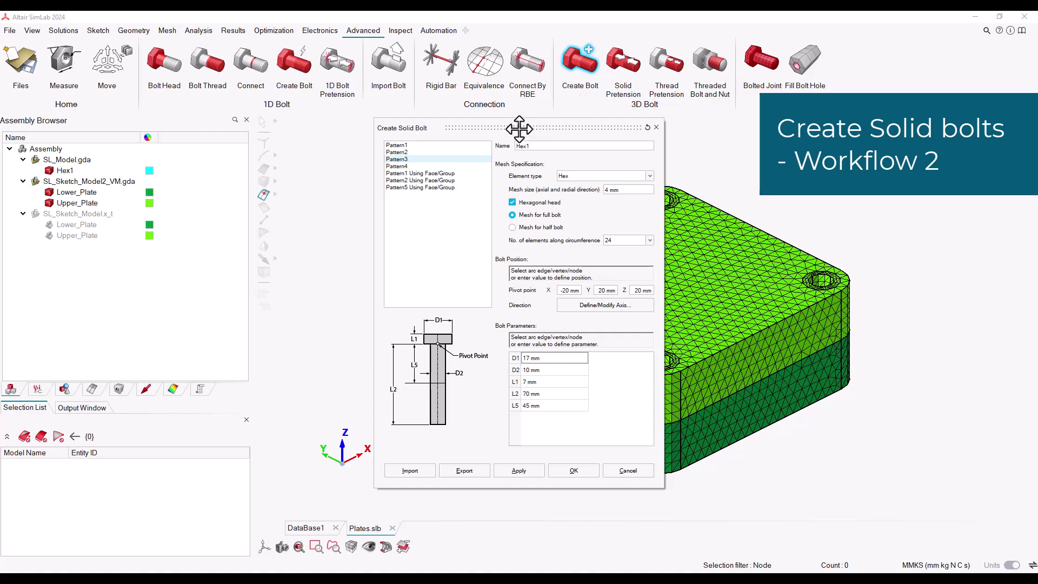
left_click_drag(520, 128, 313, 110)
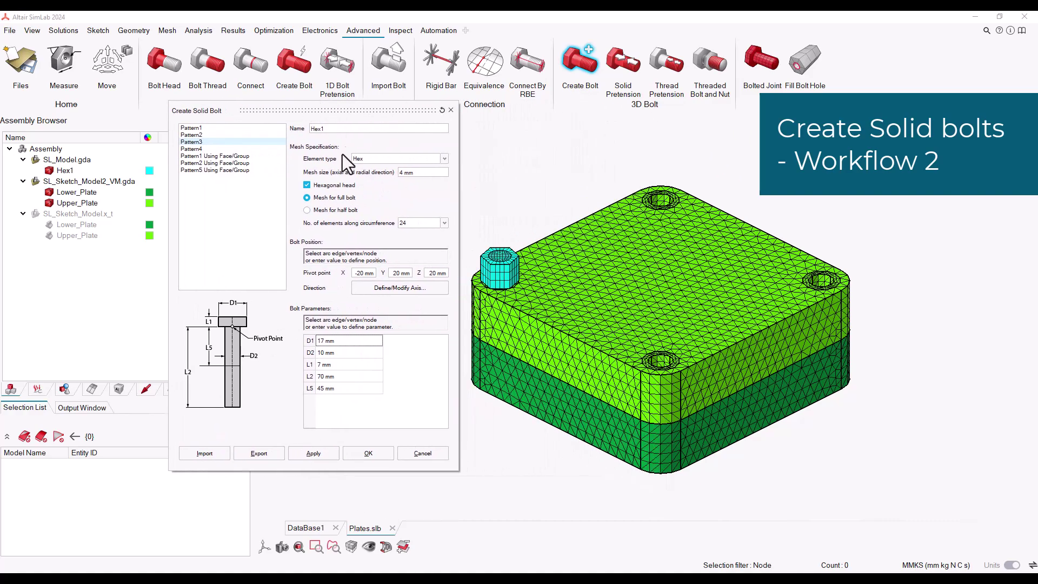
left_click(216, 157)
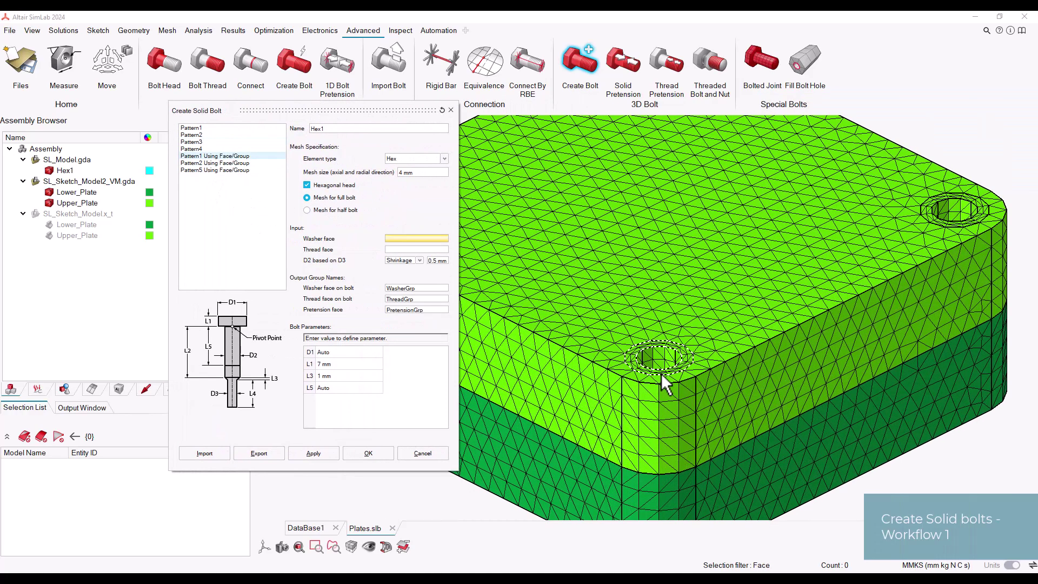
scroll(661, 374, "up", 2)
scroll(662, 349, "up", 1)
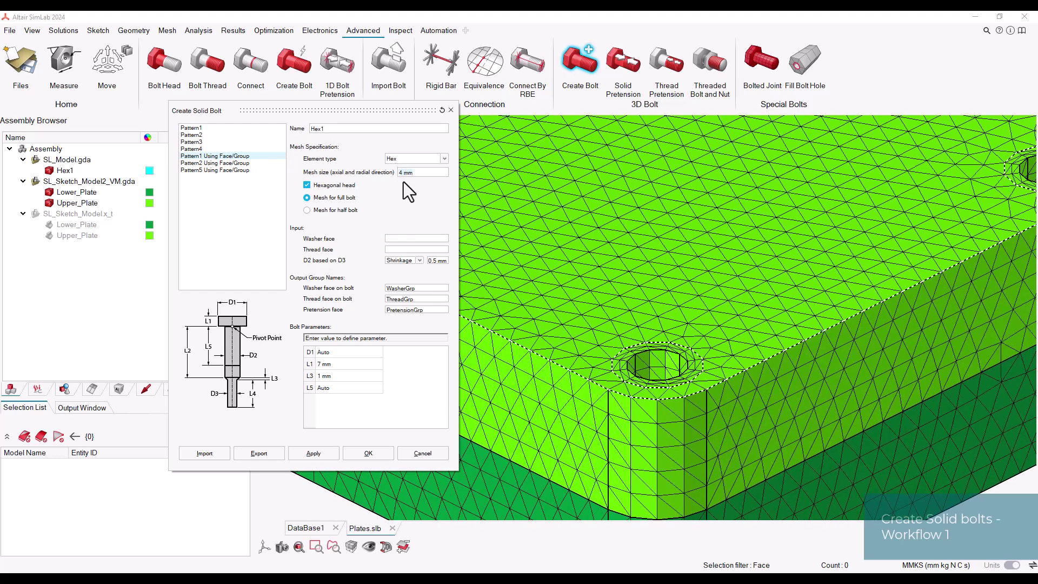
left_click(403, 175)
type("2")
left_click(346, 185)
type("mm")
- Use the hole's top face as washer and inner cylinder as thread, set L1 to 4 mm
left_click(416, 239)
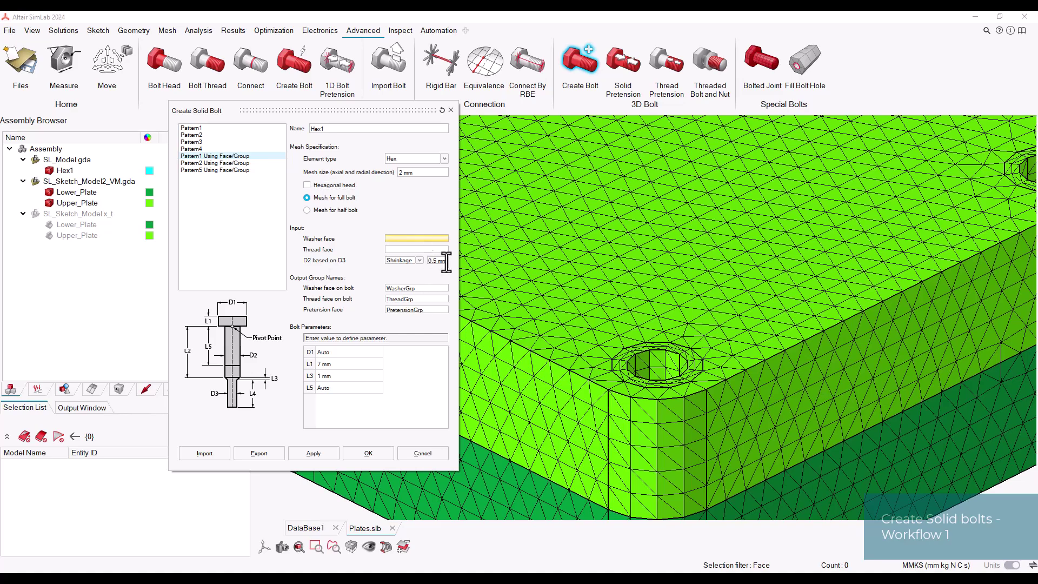
left_click(623, 370)
middle_click_drag(623, 371, 479, 314)
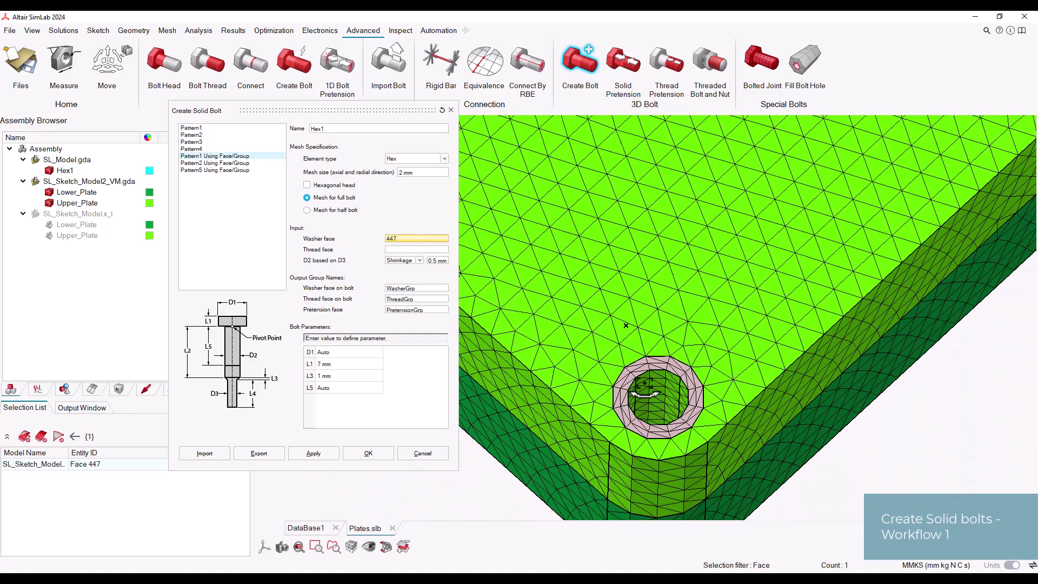
left_click(416, 249)
middle_click_drag(637, 337, 666, 389)
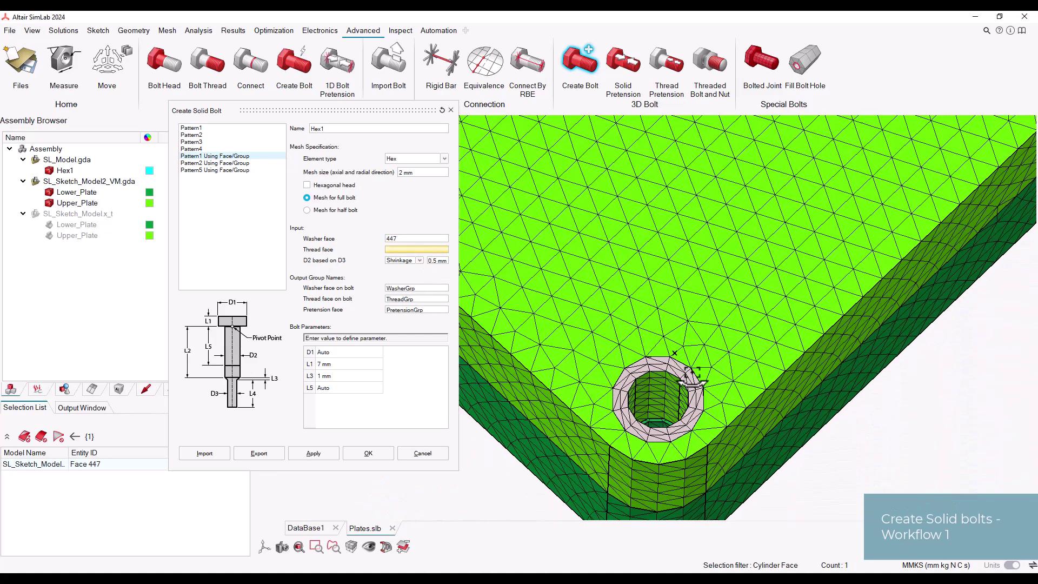
left_click(659, 415)
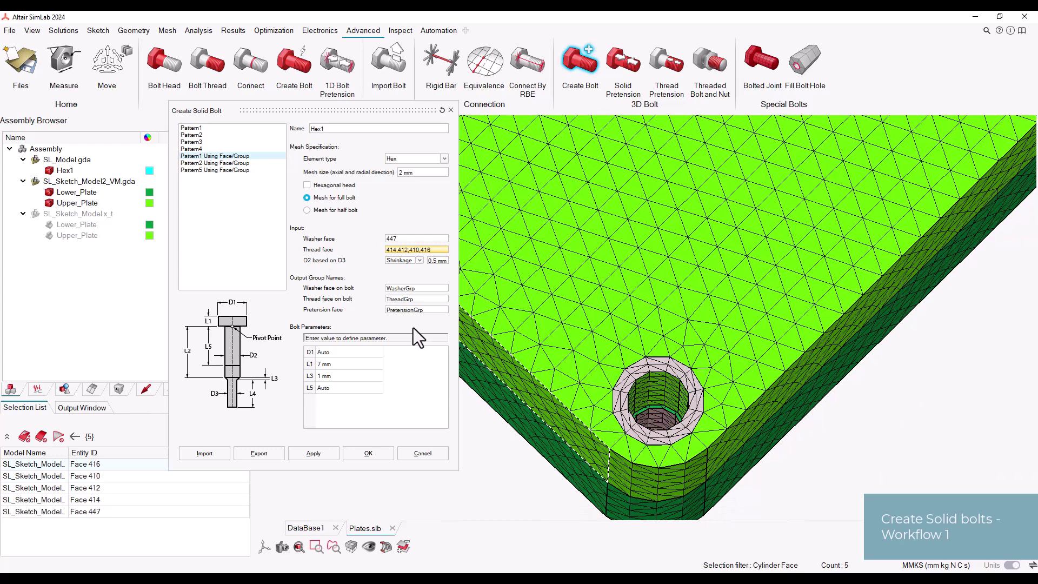
double_click(331, 366)
type("4")
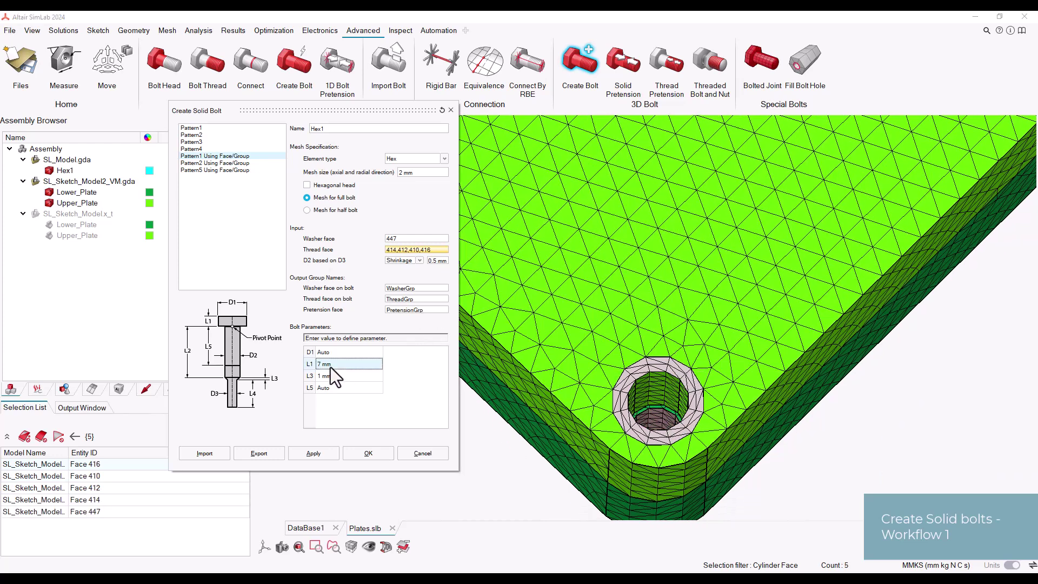
key("Return")
left_click(379, 453)
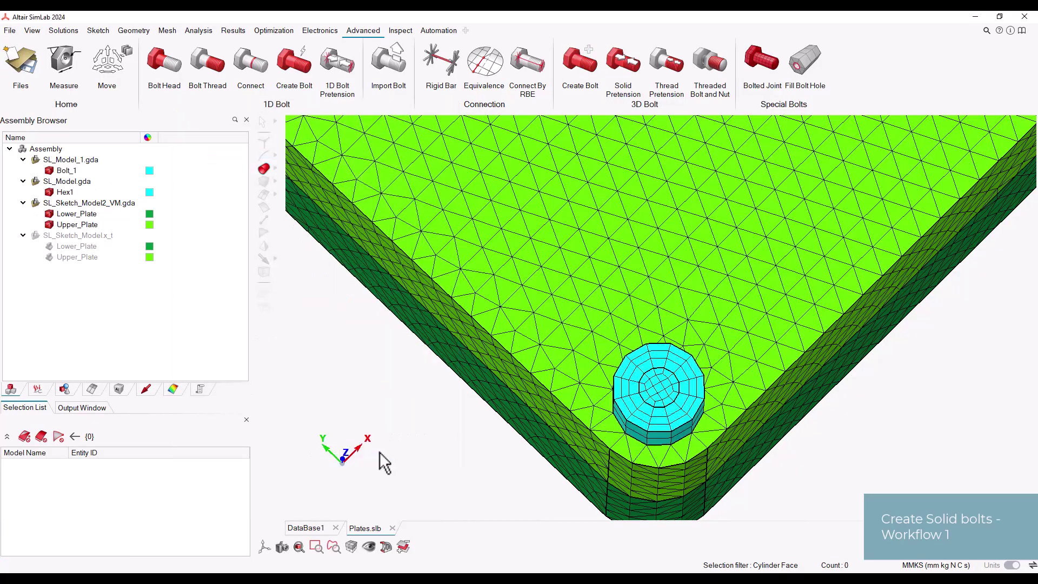
- Section the plates with a cutting plane moved along Y to about -32 mm
middle_click_drag(471, 400, 481, 374)
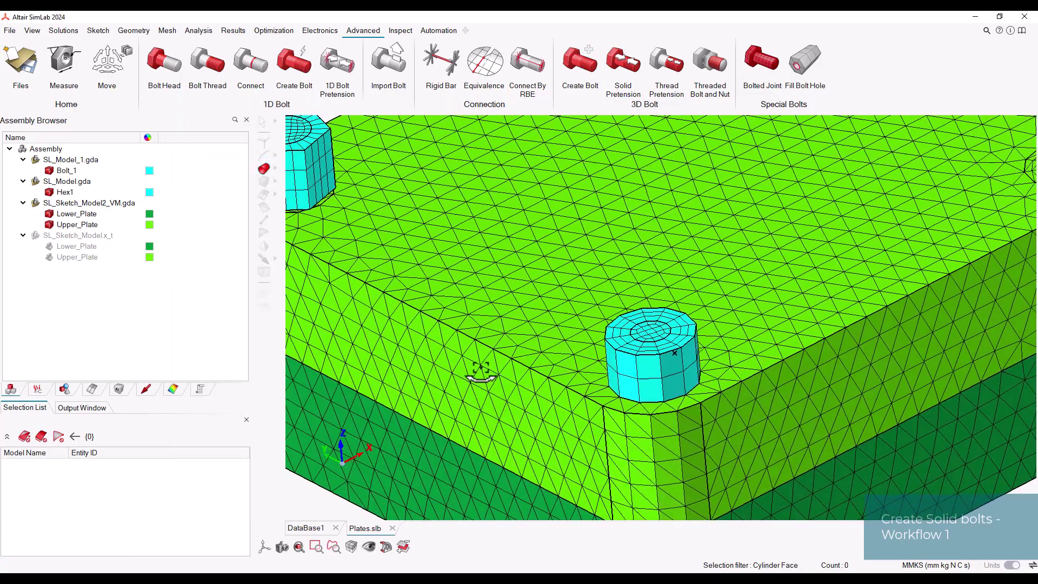
scroll(479, 372, "down", 5)
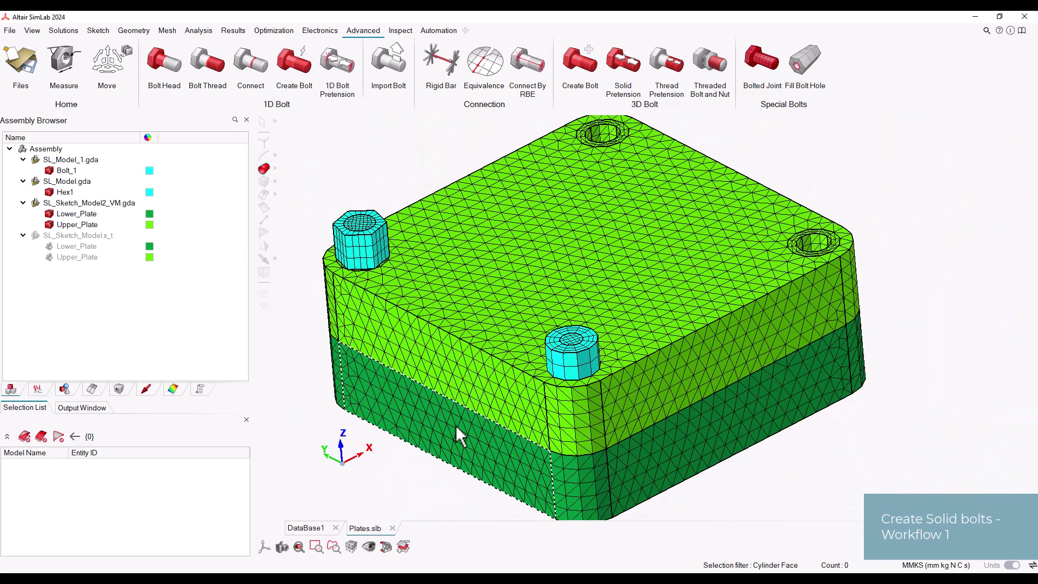
left_click(384, 547)
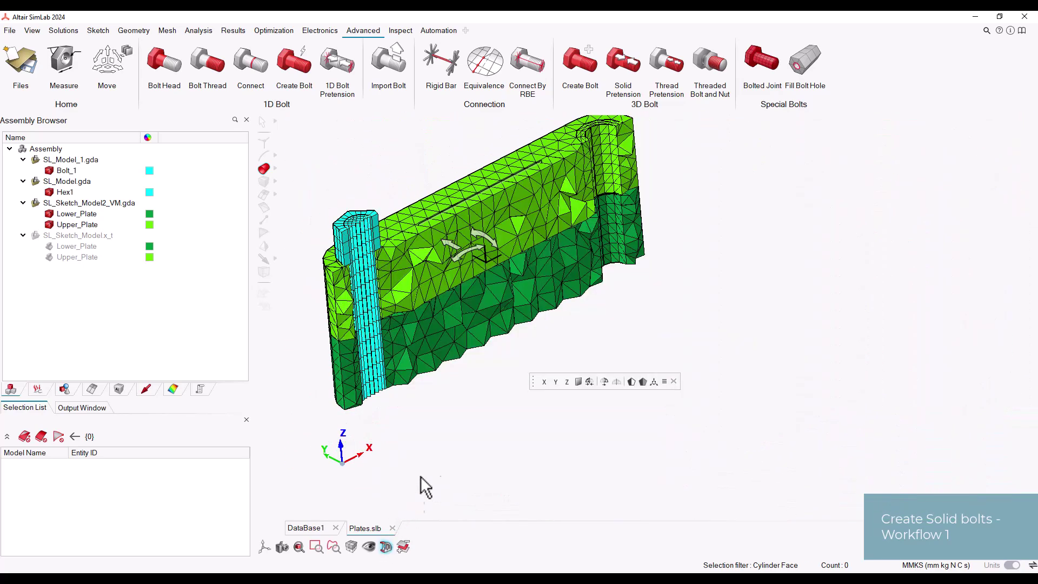
mouse_move(452, 248)
left_mouse_down()
mouse_move(698, 449)
mouse_move(810, 498)
left_mouse_up()
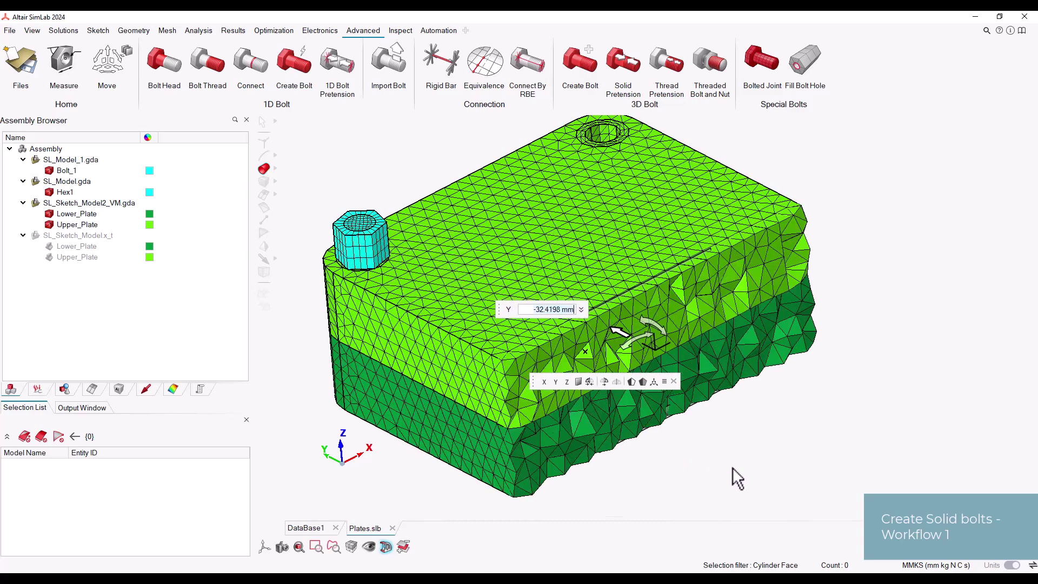